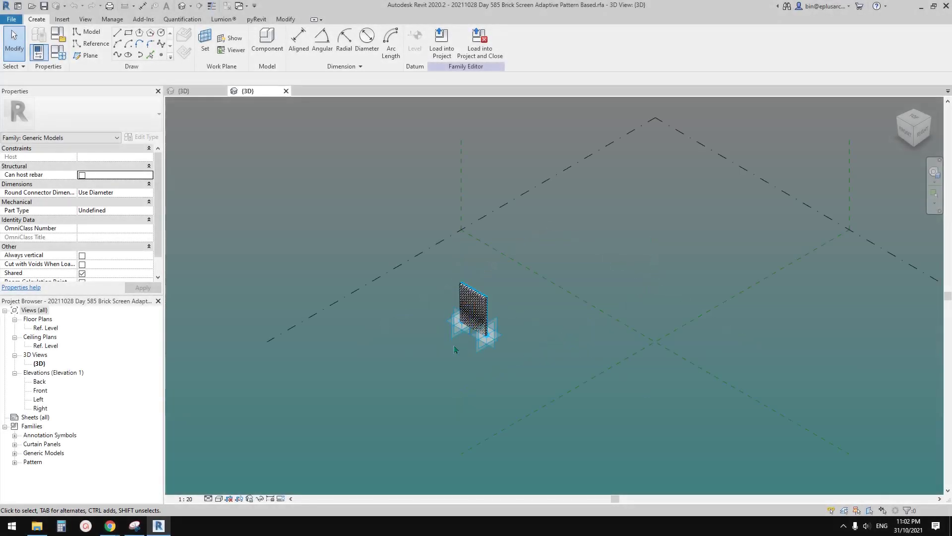
Step: Examine the flat brick screen in the adaptive pattern-based family from several angles
scroll(485, 337, up, 3)
click(489, 269)
shift+middle_drag(531, 294, 618, 280)
Step: Switch to the project's 3D view and examine the curved brick screen up close
scroll(387, 272, up, 4)
click(550, 394)
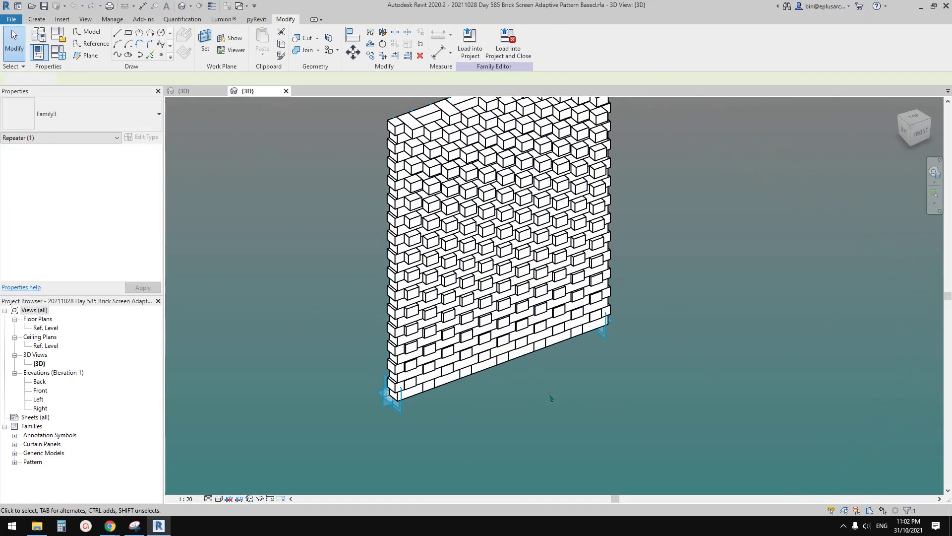
shift+middle_drag(550, 395, 459, 357)
click(197, 91)
shift+middle_drag(714, 357, 605, 380)
click(397, 318)
shift+middle_drag(397, 325, 475, 358)
click(552, 383)
scroll(551, 382, up, 3)
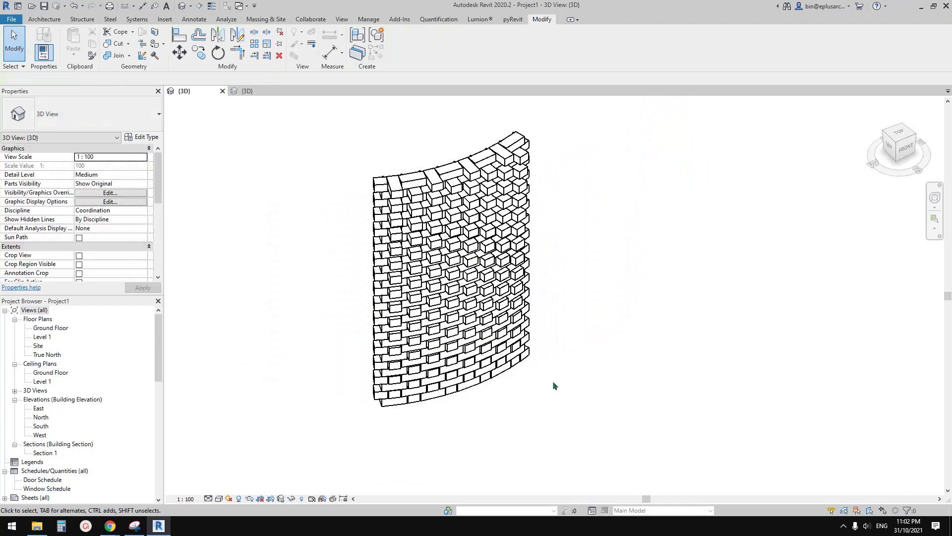
middle_drag(549, 383, 562, 396)
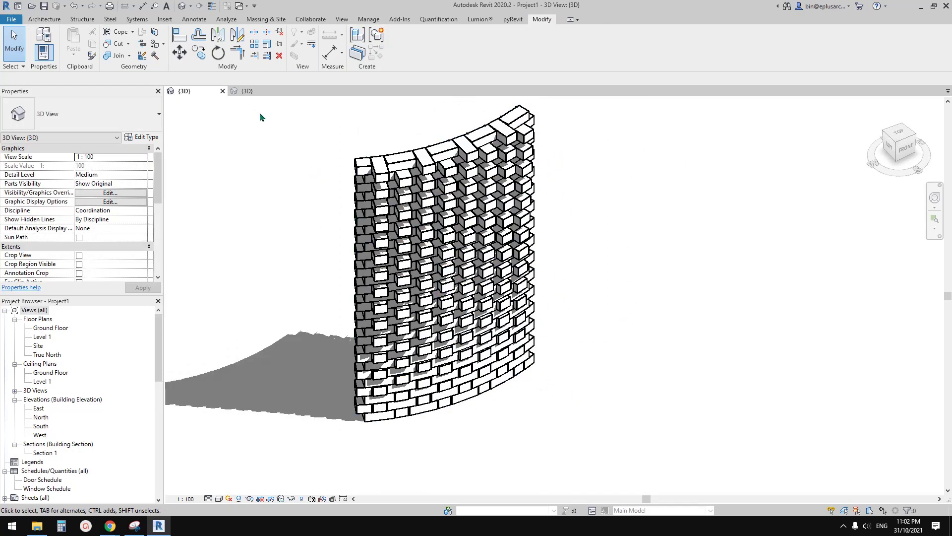
Step: Close the project's 3D view and delete the entire brick screen from the adaptive family
click(222, 91)
click(496, 263)
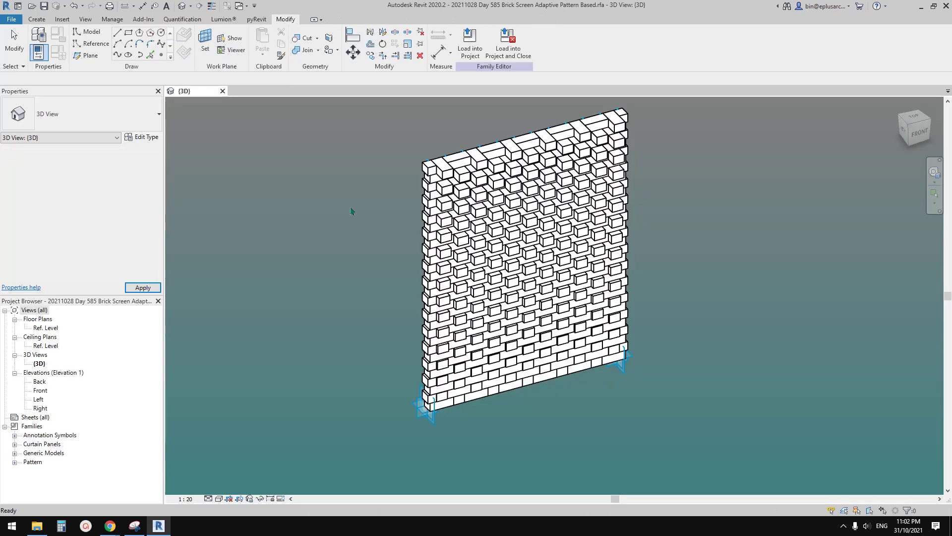
middle_drag(537, 269, 448, 280)
scroll(457, 277, up, 2)
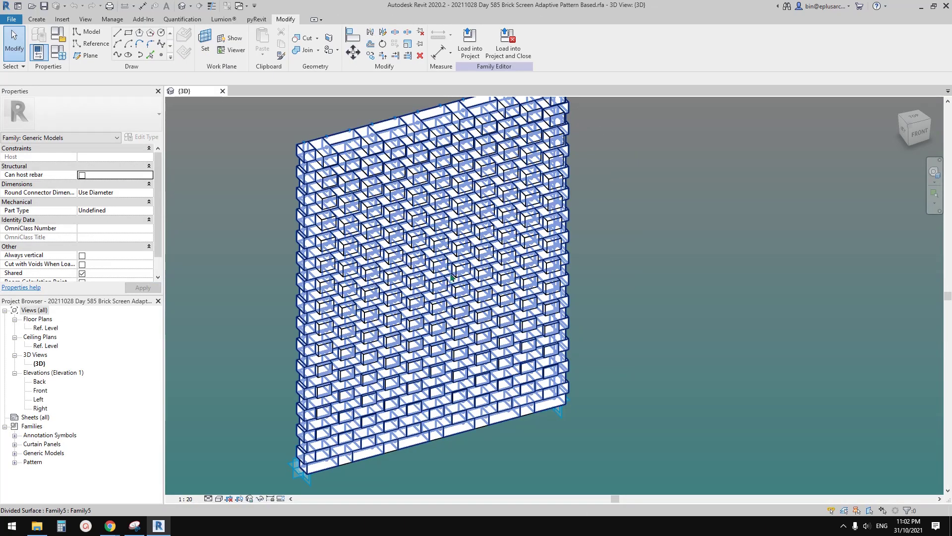
scroll(450, 279, down, 1)
middle_drag(450, 279, 481, 293)
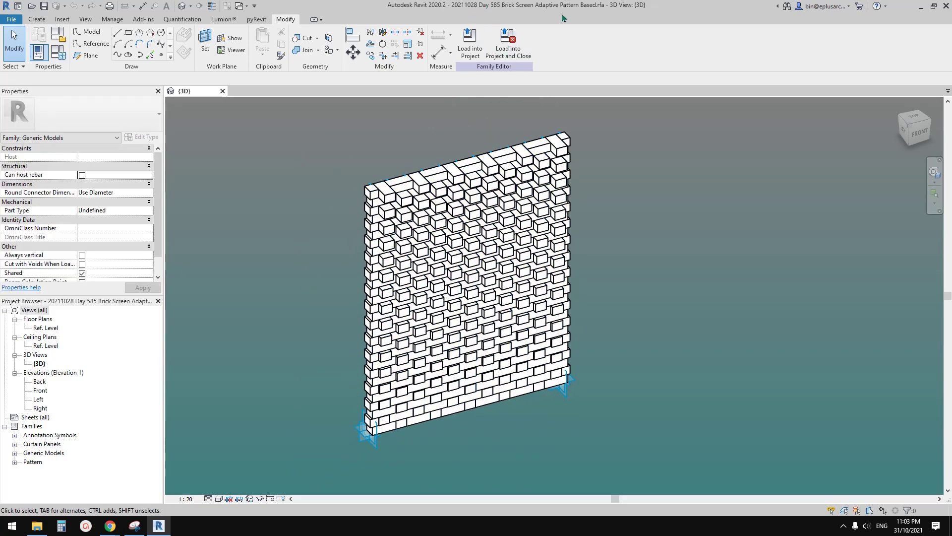
middle_drag(427, 272, 418, 260)
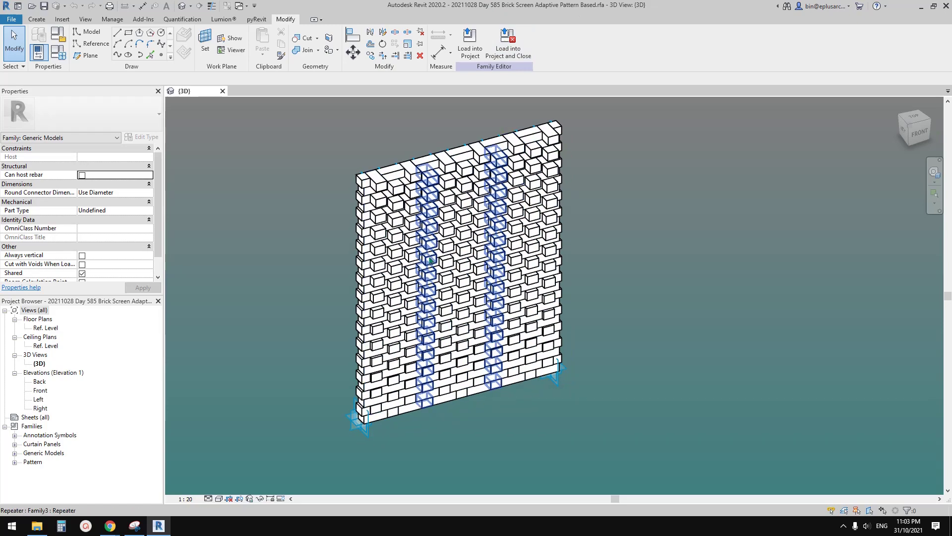
scroll(420, 263, down, 3)
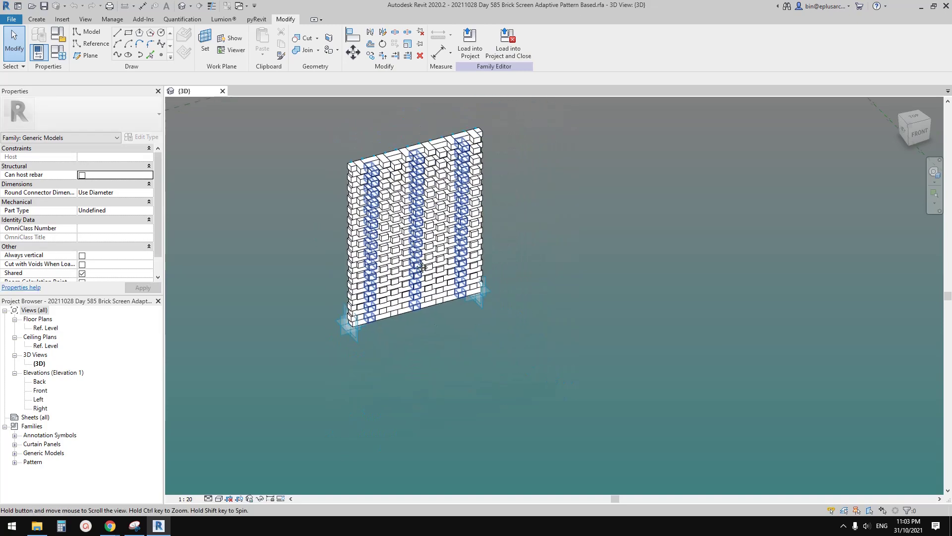
drag(537, 387, 296, 143)
key(Delete)
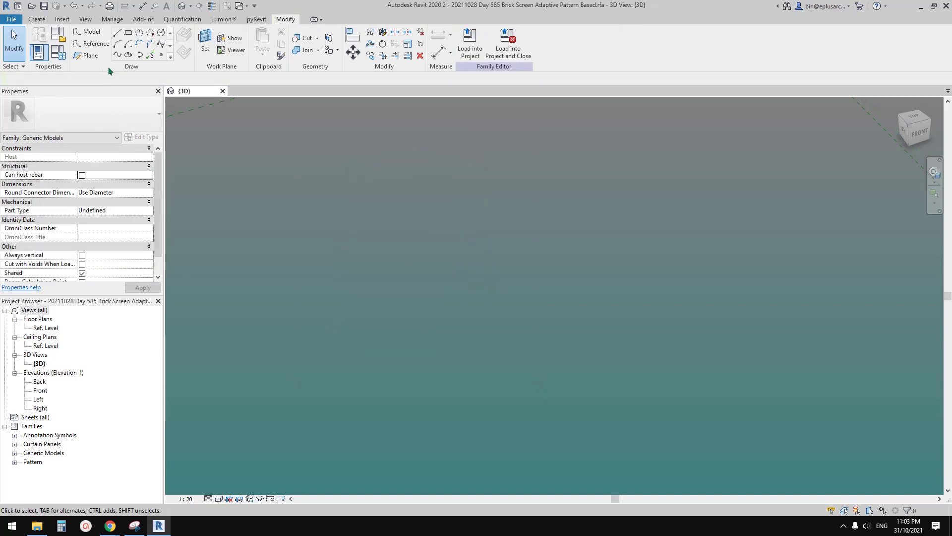
Step: Place two reference points hosted on the Ref. Level in the emptied family
click(162, 56)
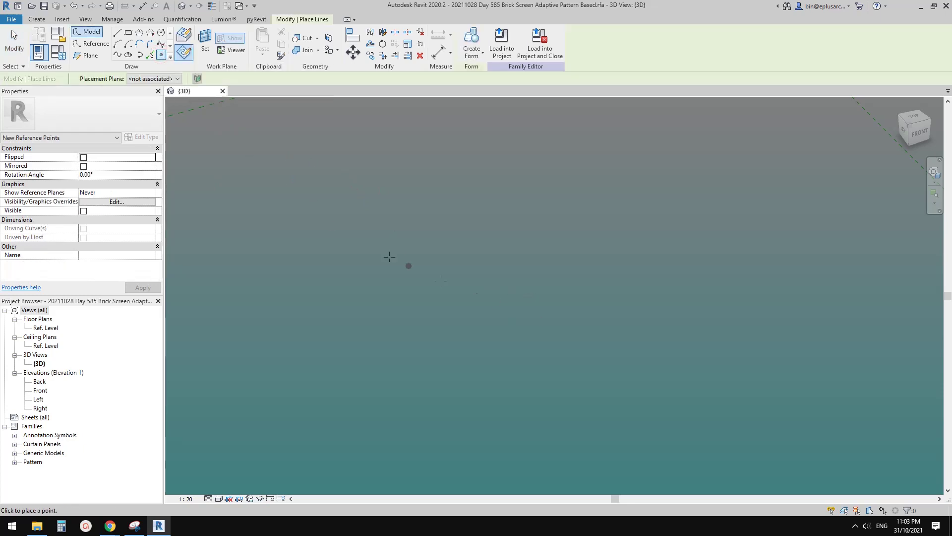
click(214, 105)
click(164, 79)
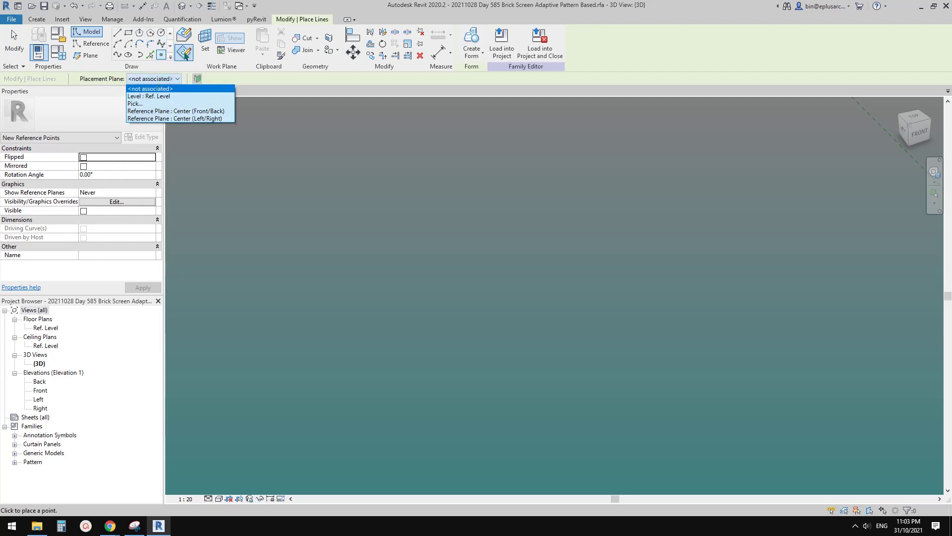
click(148, 96)
click(423, 282)
click(462, 280)
key(Escape)
key(Escape)
Step: Make both reference points adaptive and connect them with a spline through points
drag(368, 249, 473, 308)
click(521, 49)
scroll(440, 276, up, 5)
click(118, 55)
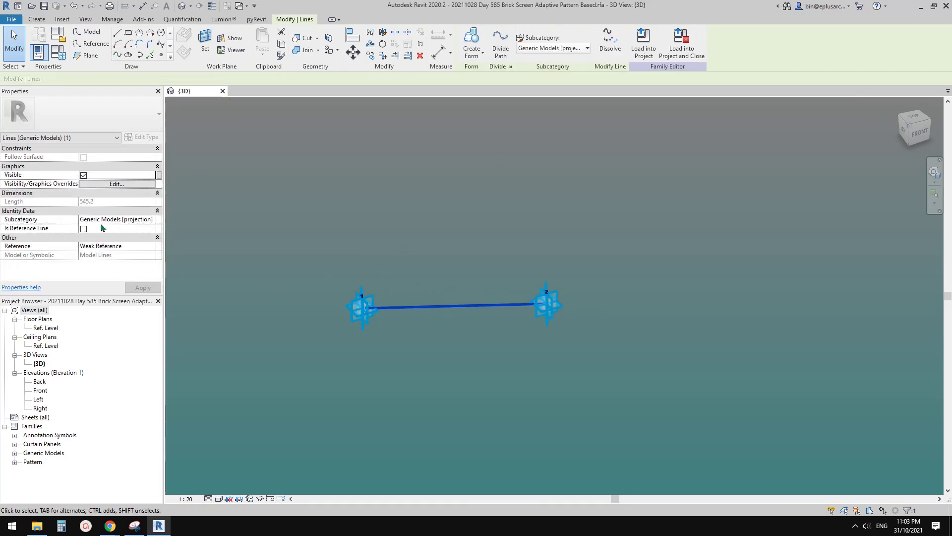
Step: Convert the connecting line into a reference line and check its reference planes and the first adaptive point
click(84, 229)
click(456, 271)
scroll(455, 271, down, 2)
click(453, 292)
shift+middle_drag(438, 327, 470, 327)
scroll(444, 305, up, 2)
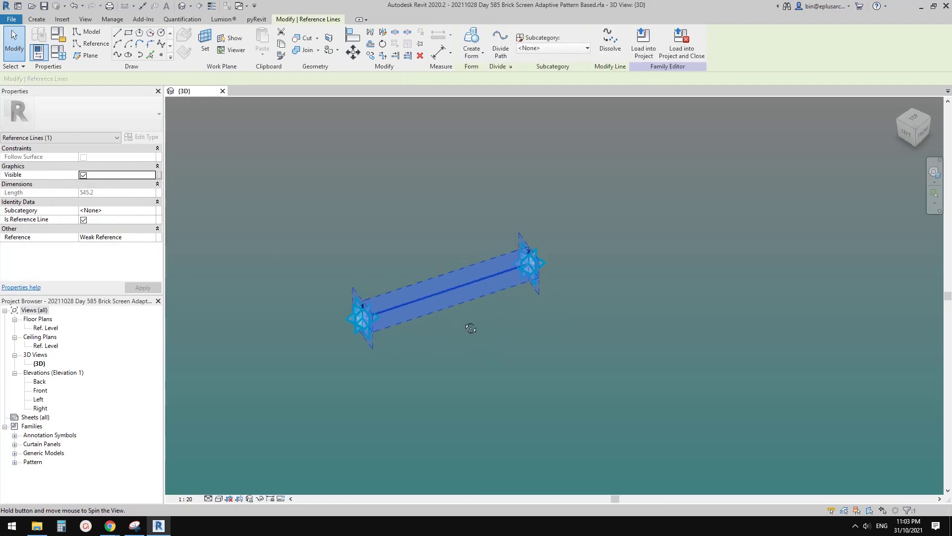
click(359, 323)
drag(343, 311, 299, 285)
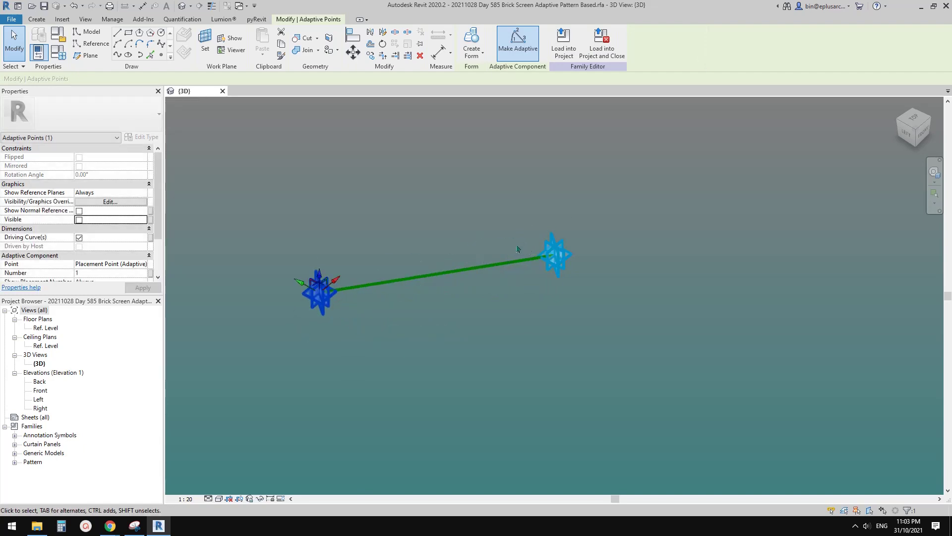
click(333, 340)
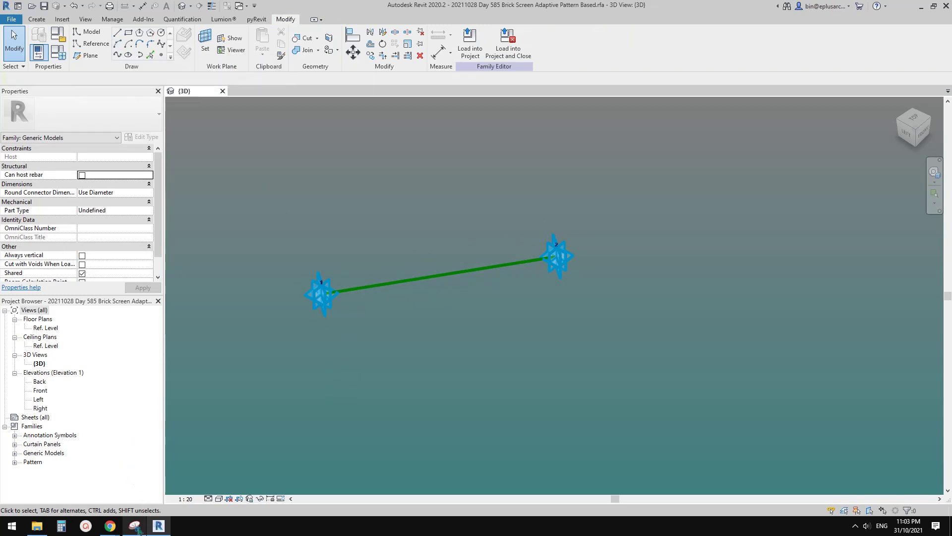
Step: Switch to Snipping Tool and capture the area around the reference line and its two adaptive points
click(138, 529)
drag(504, 146, 644, 98)
click(395, 116)
drag(229, 136, 714, 430)
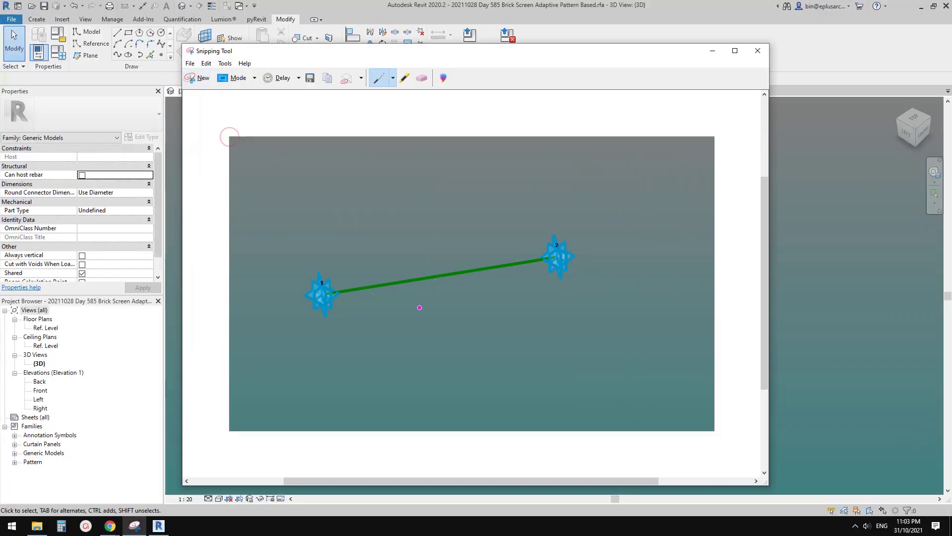
Step: Sketch an arc between the two points on the snip, plus a right triangle from one endpoint through the line's midpoint to the arc centre
mouse_move(323, 295)
mouse_down()
mouse_move(353, 262)
mouse_move(455, 240)
mouse_move(560, 257)
mouse_up()
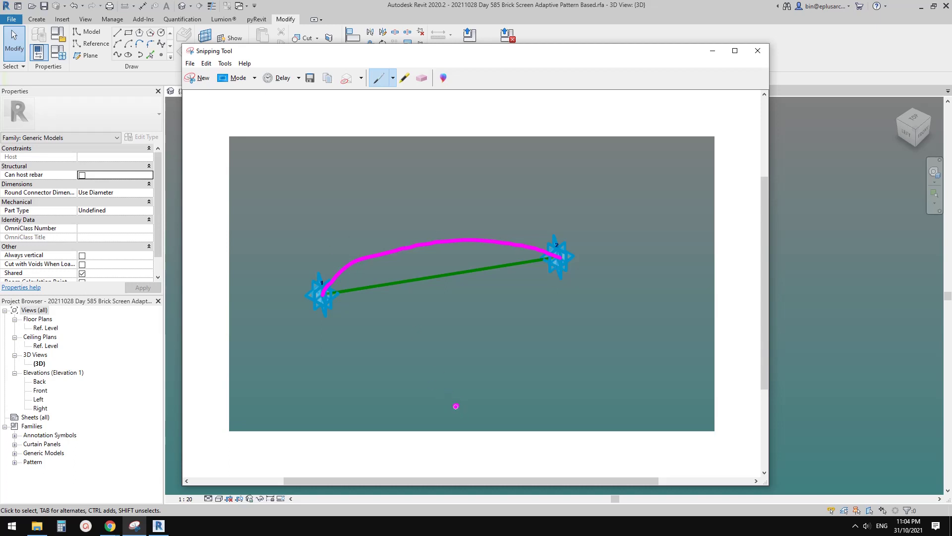
drag(417, 186, 420, 207)
drag(430, 279, 432, 301)
drag(458, 429, 466, 454)
drag(325, 295, 430, 277)
drag(323, 296, 443, 395)
drag(431, 277, 456, 406)
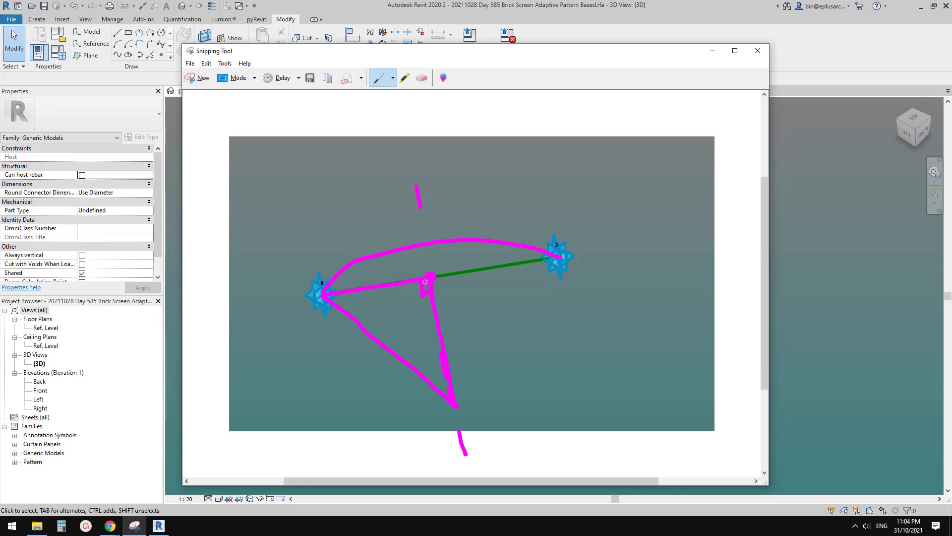
Step: Label the triangle's sides R, D/2 and OFS on the snip
mouse_move(369, 357)
mouse_down()
mouse_move(369, 377)
mouse_move(371, 366)
mouse_up()
mouse_move(372, 267)
mouse_down()
mouse_move(385, 283)
mouse_move(404, 275)
mouse_up()
mouse_move(455, 329)
mouse_down()
mouse_move(464, 332)
mouse_move(457, 328)
mouse_up()
mouse_move(464, 325)
mouse_down()
mouse_move(478, 325)
mouse_move(472, 341)
mouse_up()
drag(472, 335, 490, 342)
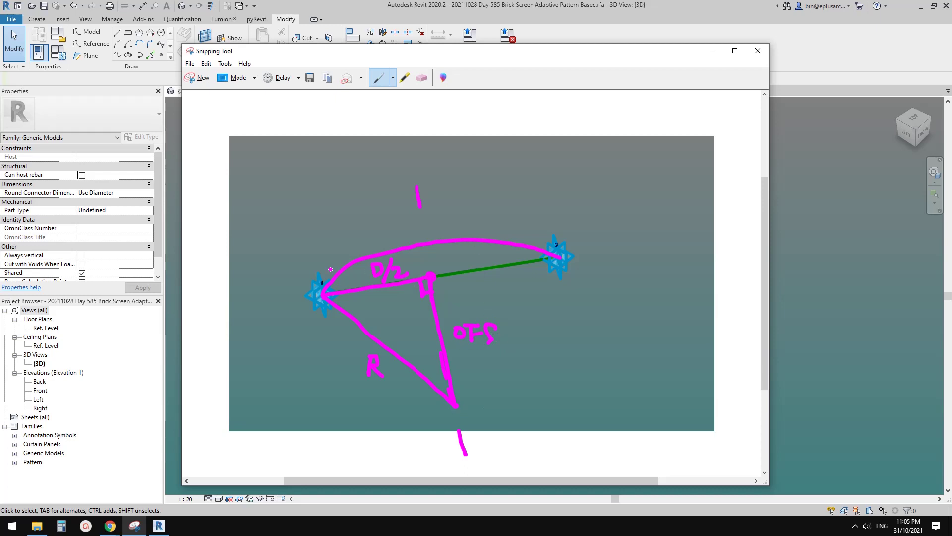
Step: Complete the handwritten formula beside OFS as the square root of R² − (D/2)²
mouse_move(507, 329)
mouse_down()
mouse_move(521, 336)
mouse_move(633, 312)
mouse_up()
drag(539, 314, 538, 347)
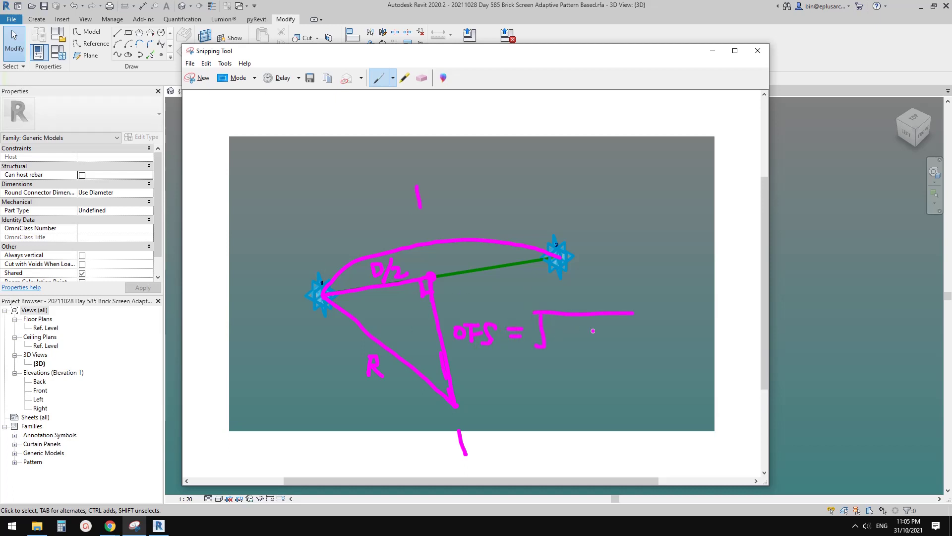
mouse_move(555, 331)
mouse_down()
mouse_move(555, 349)
mouse_move(570, 349)
mouse_up()
drag(572, 324, 604, 344)
mouse_move(607, 326)
mouse_down()
mouse_move(609, 348)
mouse_move(635, 348)
mouse_move(659, 328)
mouse_move(653, 311)
mouse_up()
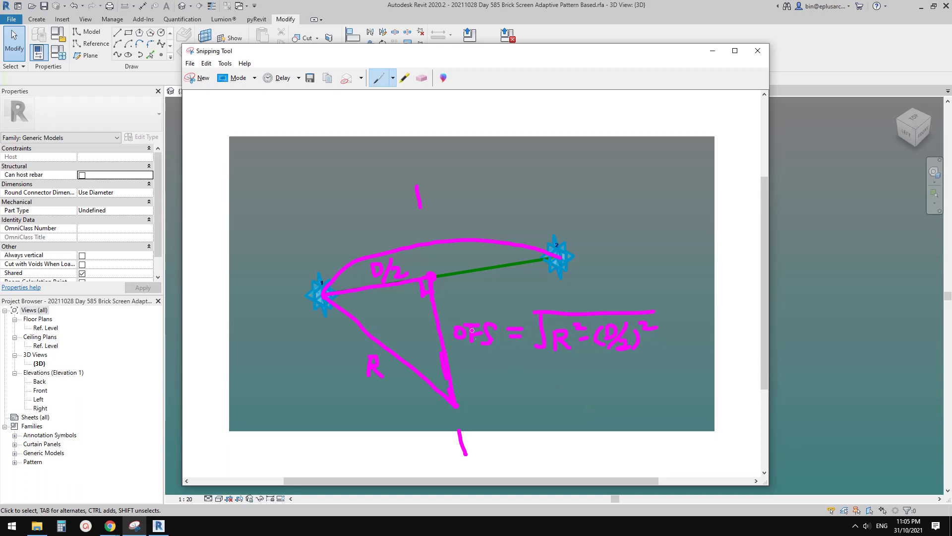
Step: Switch back to Revit and place a reference point on the reference line's midpoint
drag(471, 56, 585, 60)
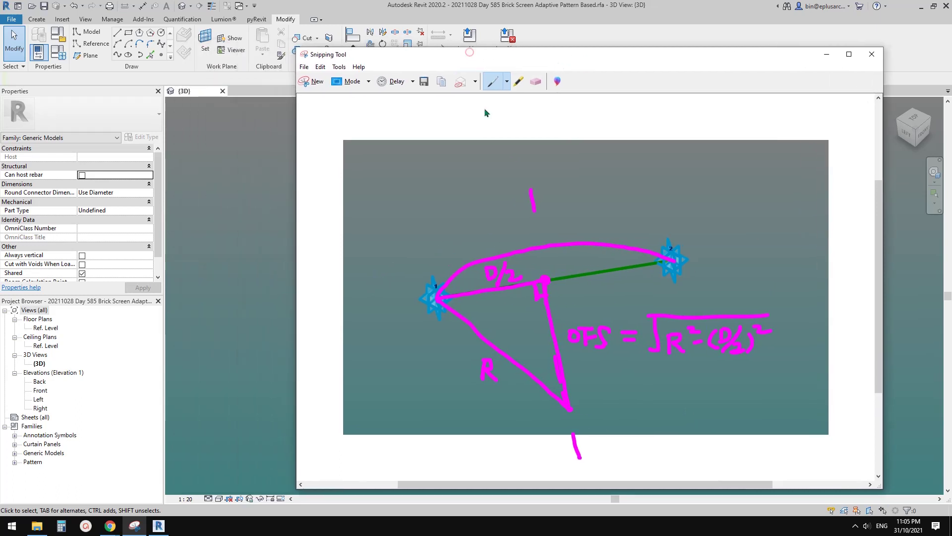
click(259, 242)
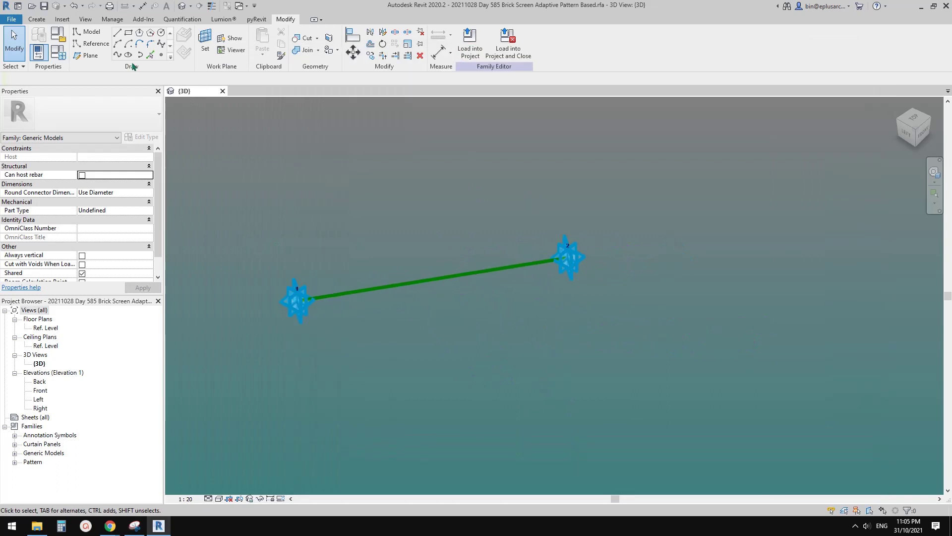
click(161, 55)
click(184, 37)
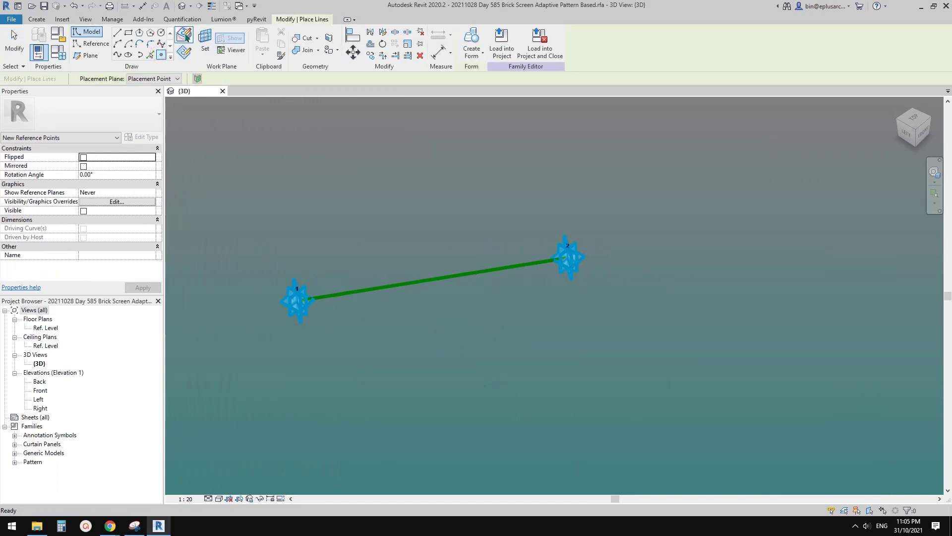
click(433, 280)
shift+middle_drag(444, 297, 523, 293)
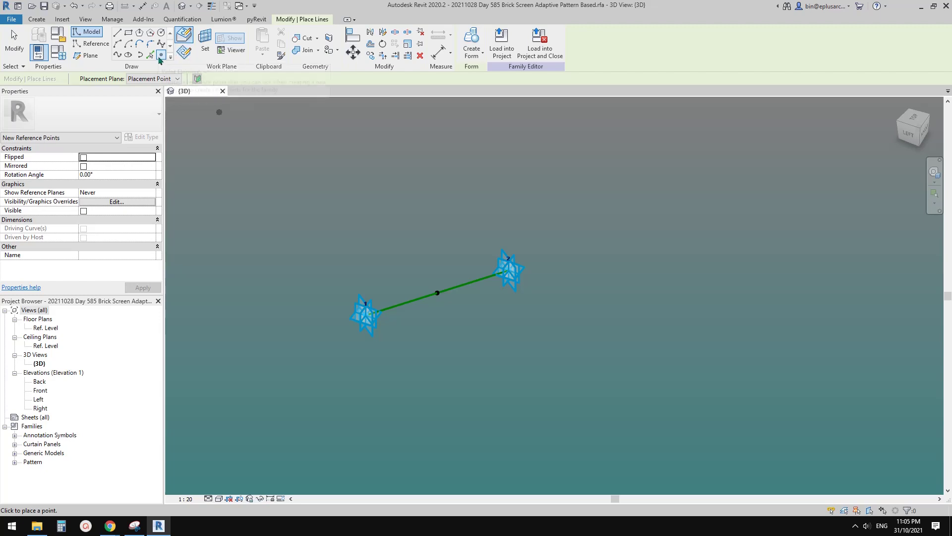
Step: Set the work plane to the midpoint reference point and place a second reference point at the same spot on it
click(183, 51)
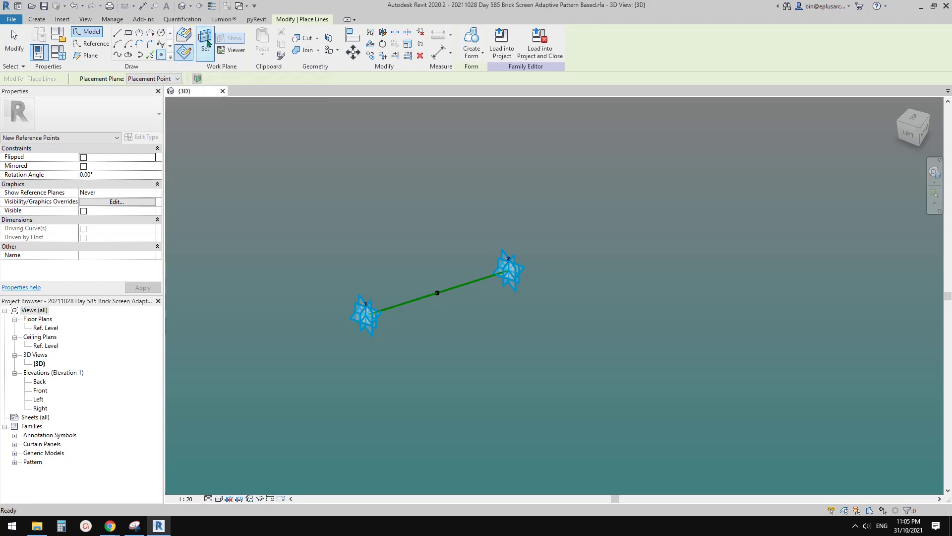
click(207, 44)
scroll(439, 293, up, 2)
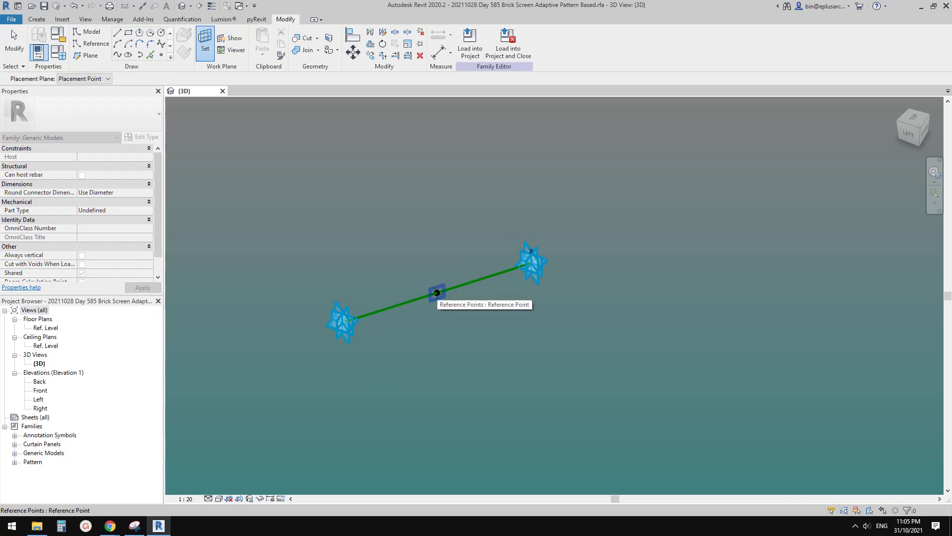
click(437, 292)
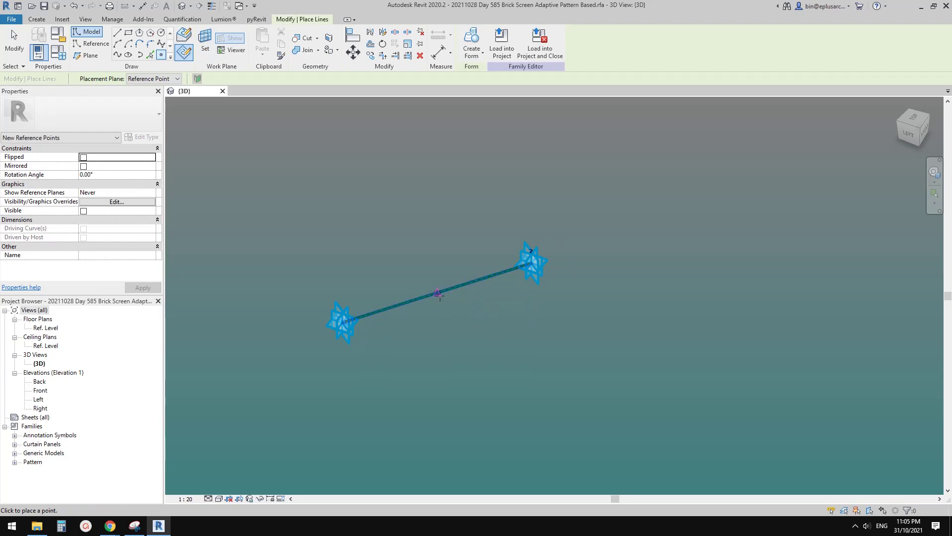
click(437, 292)
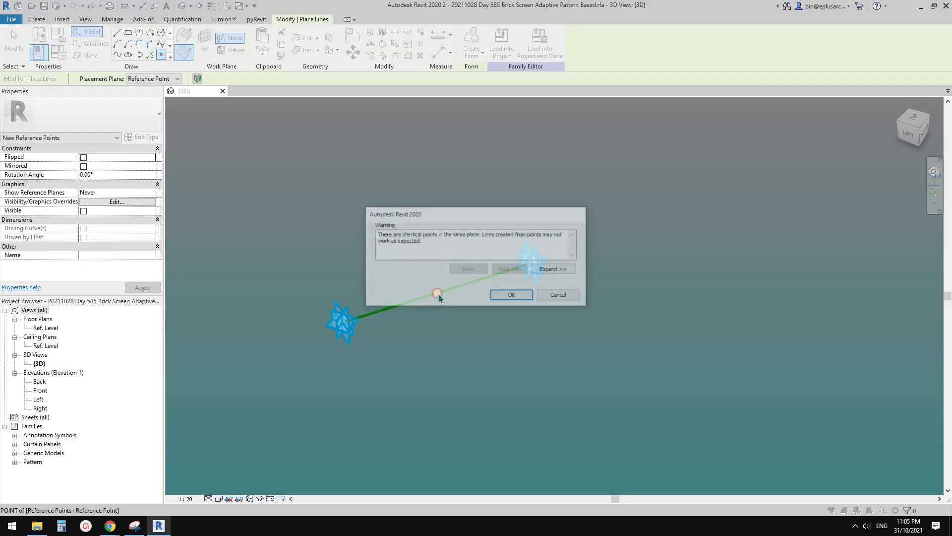
click(513, 295)
key(Escape)
Step: Move the second reference point sideways off the reference line to an offset of about 335
click(437, 293)
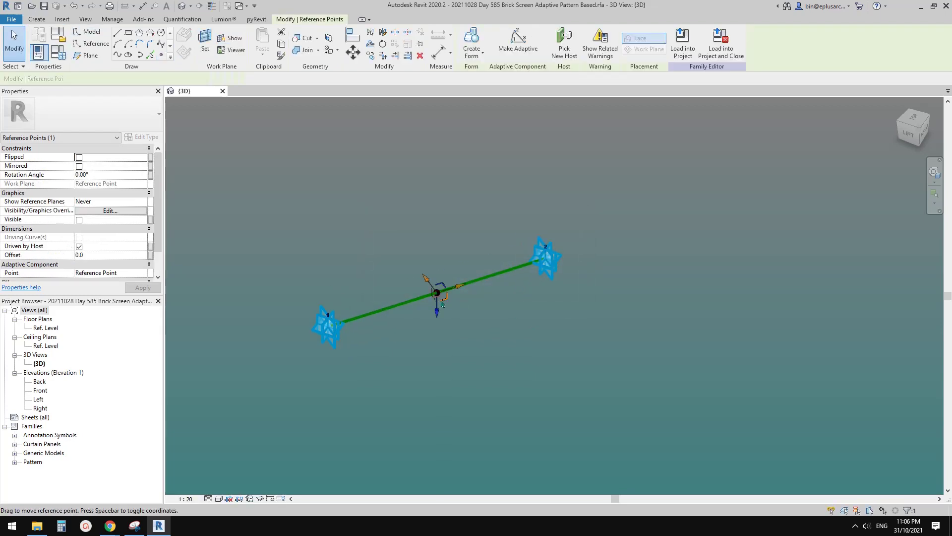
shift+middle_drag(437, 293, 411, 296)
drag(410, 296, 325, 284)
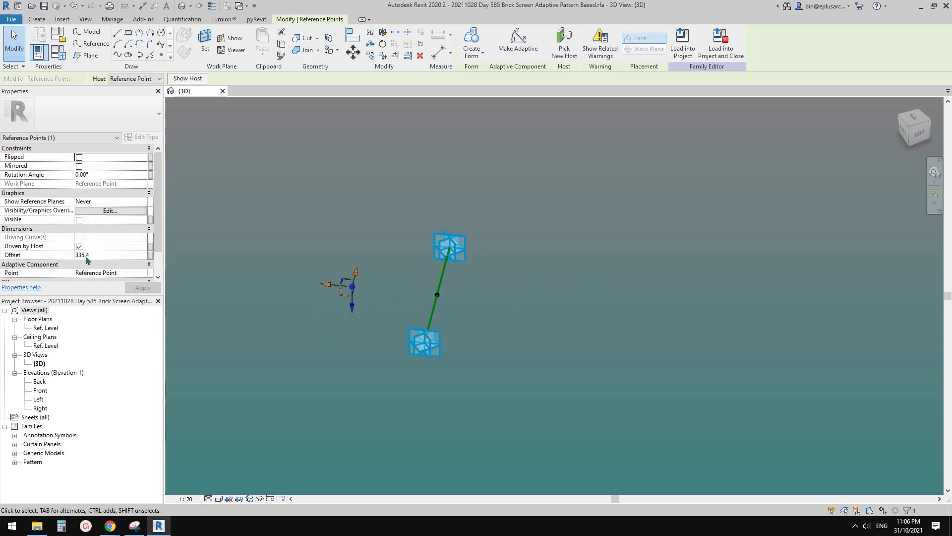
Step: Associate the moved point's Offset with a new instance family parameter named OFS, using the snip as reference
key(alt+Tab)
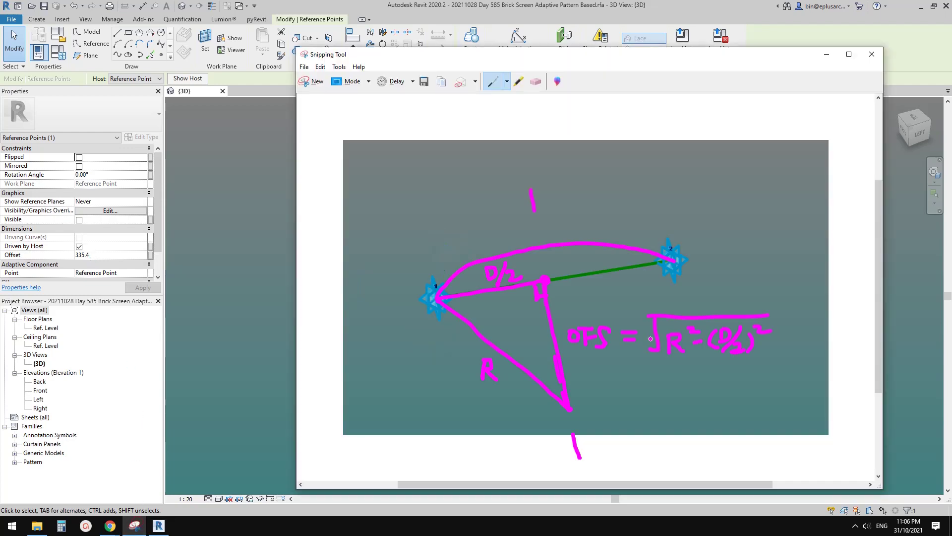
click(151, 255)
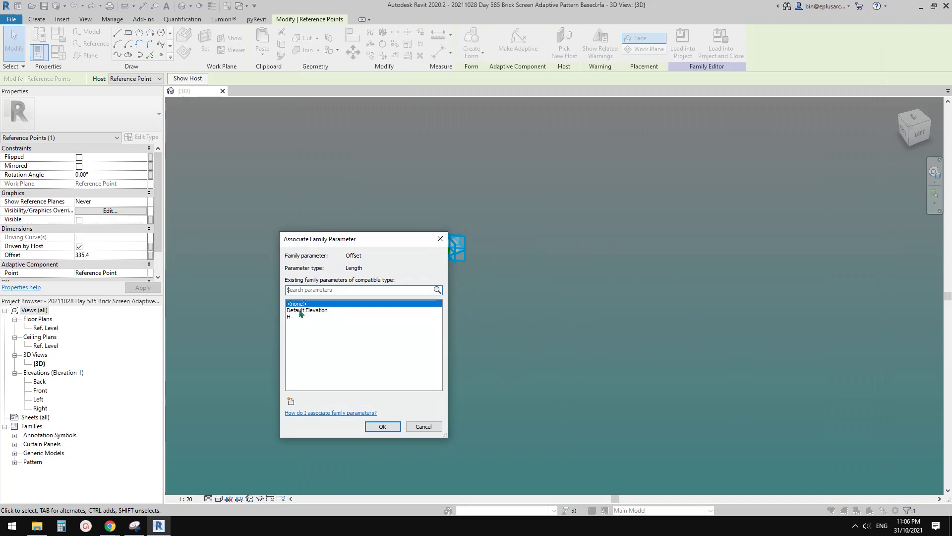
click(295, 402)
text(ofs)
key(BackSpace)
key(BackSpace)
key(BackSpace)
text(OFS)
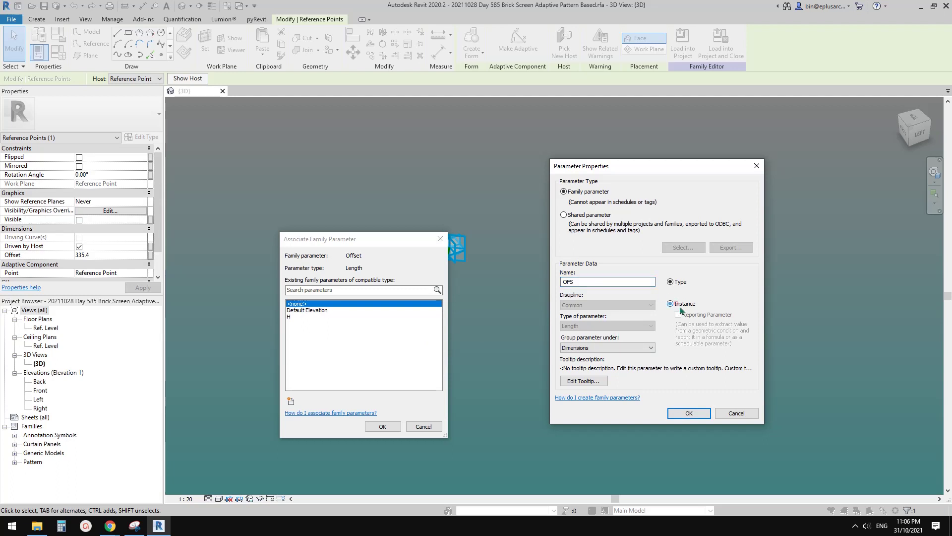
click(703, 415)
click(382, 426)
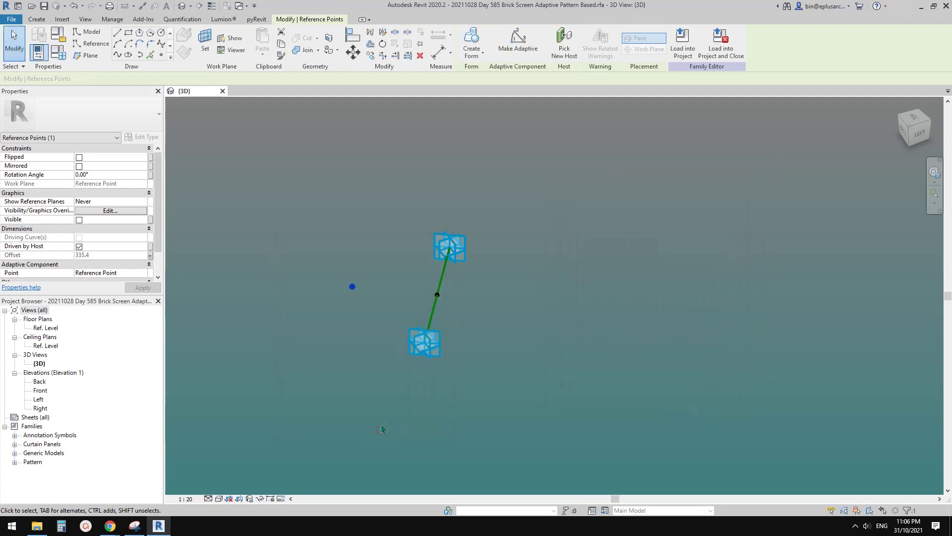
Step: Set the work plane to the reference line and add an aligned dimension between the two adaptive points
shift+middle_drag(377, 347, 435, 341)
scroll(414, 356, up, 1)
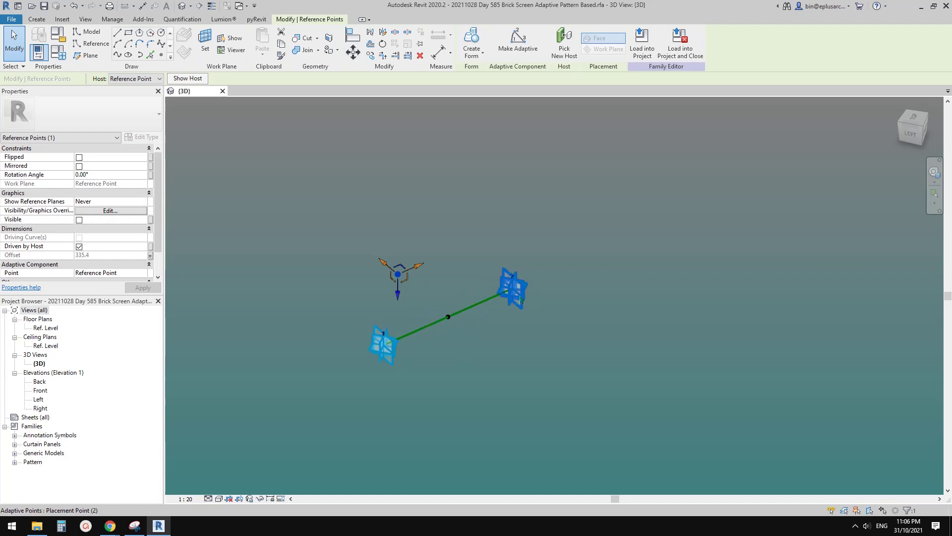
click(205, 39)
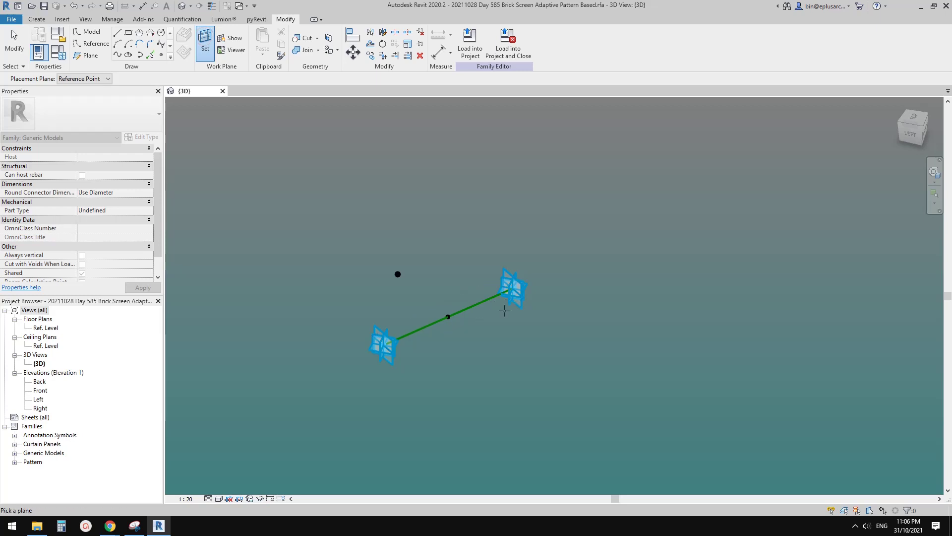
click(475, 306)
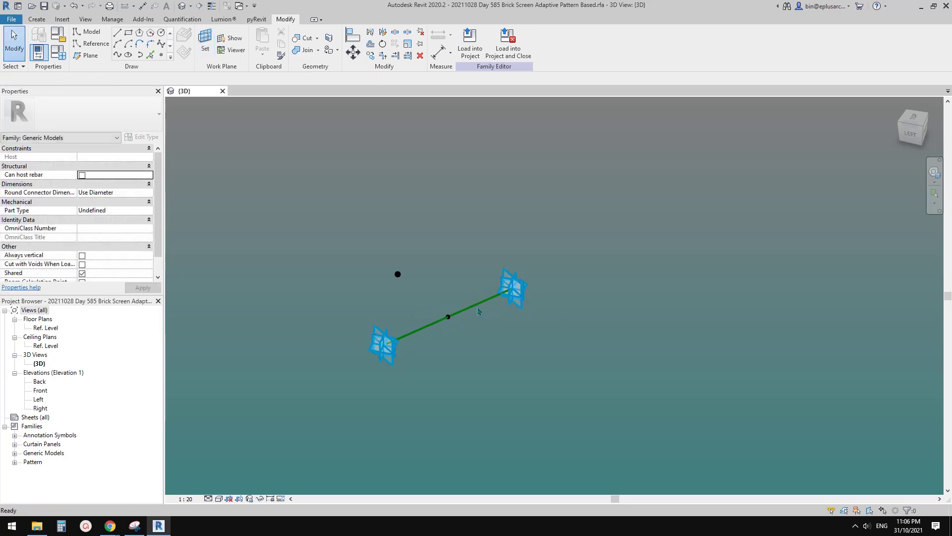
key(i)
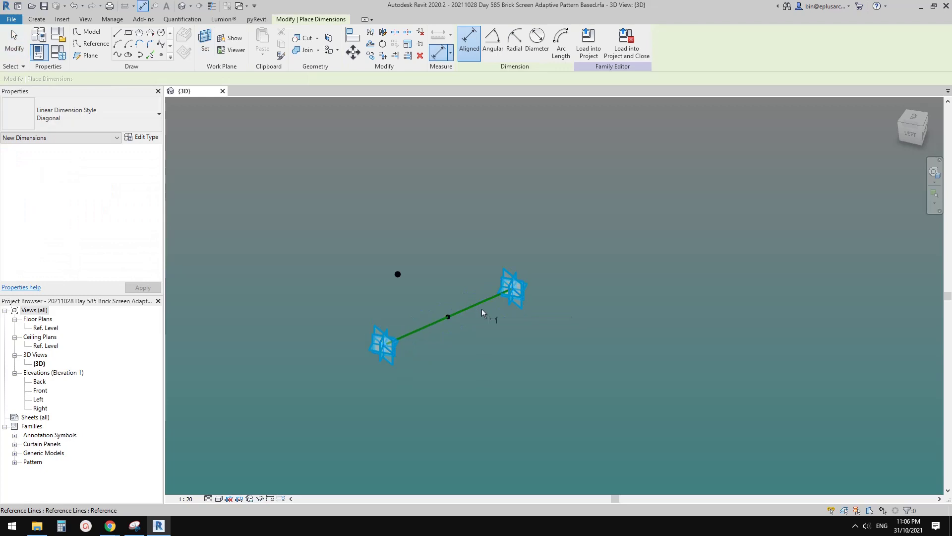
click(513, 294)
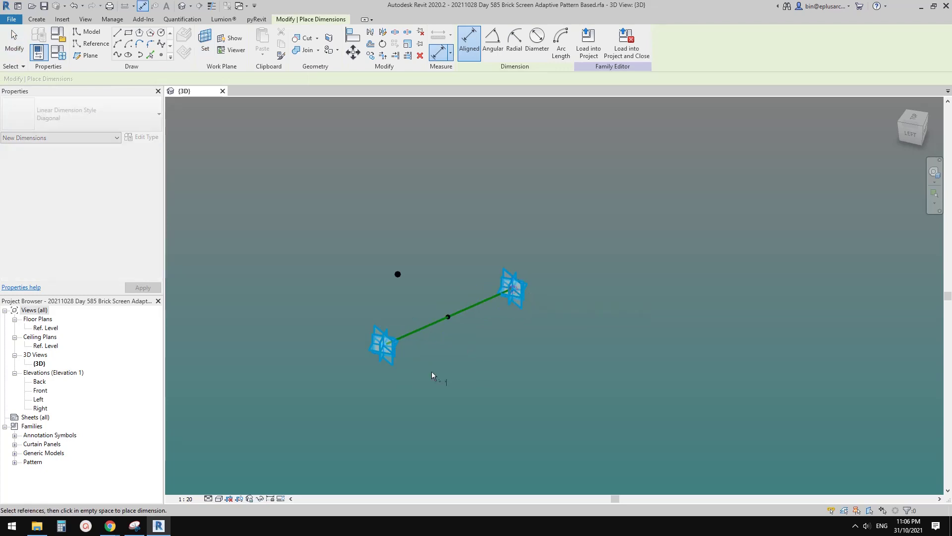
click(383, 349)
click(493, 353)
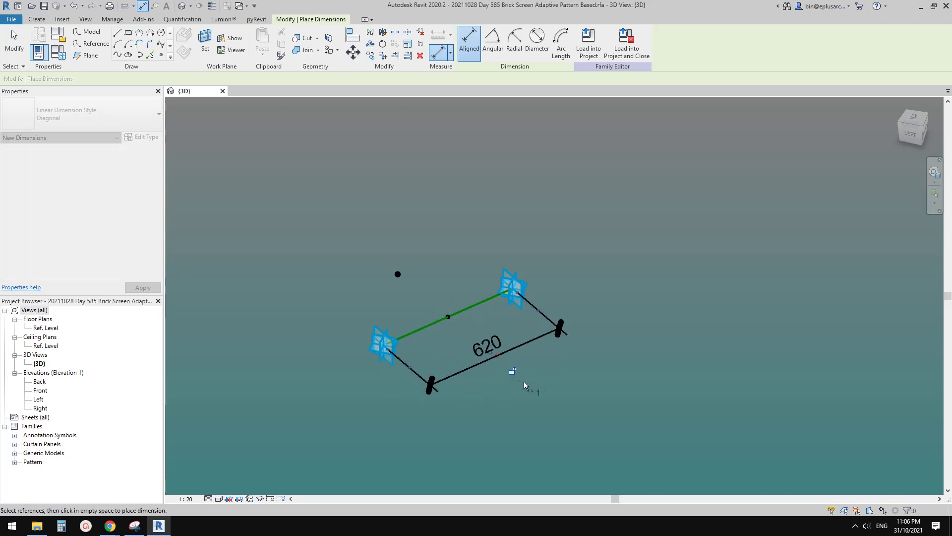
key(Escape)
key(Escape)
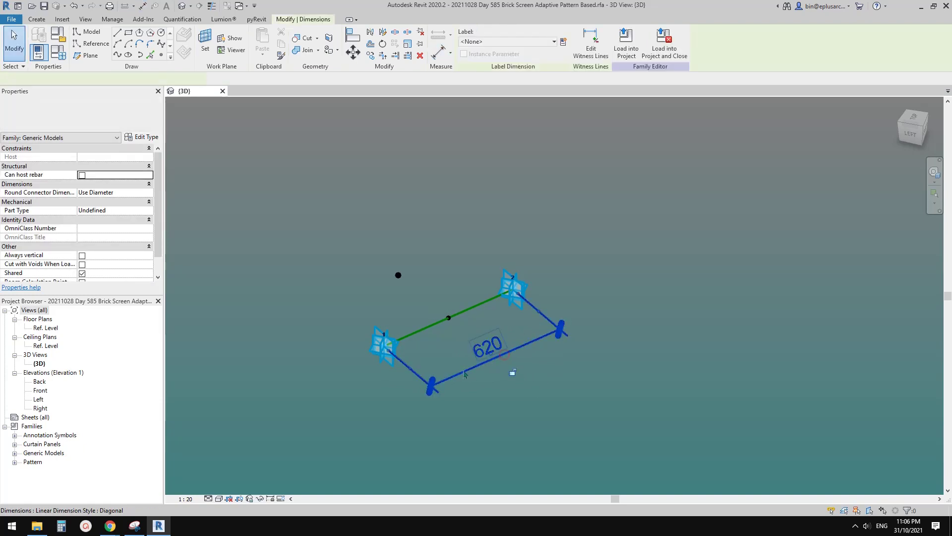
Step: Label the dimension between the adaptive points with a new instance family parameter named D
click(563, 41)
text(D)
click(676, 303)
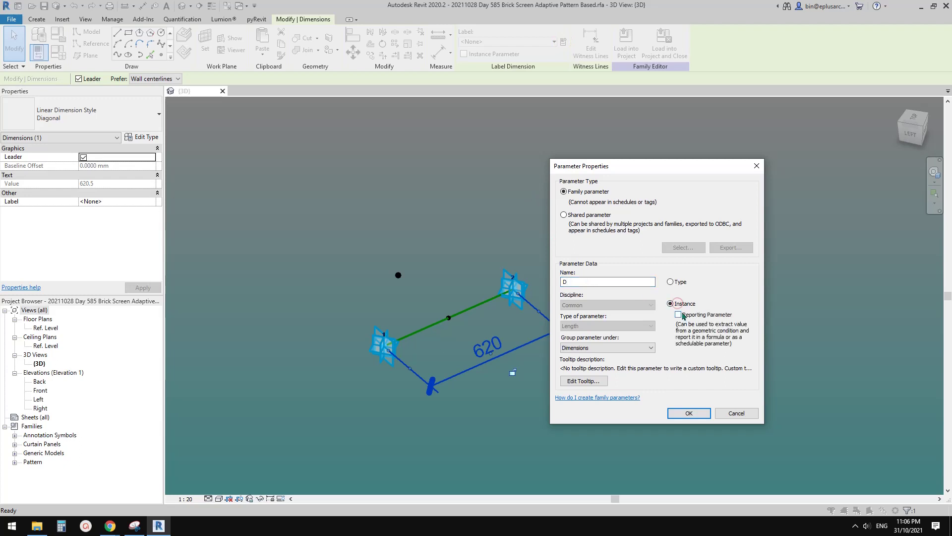
click(704, 412)
shift+middle_drag(544, 368, 450, 393)
click(471, 389)
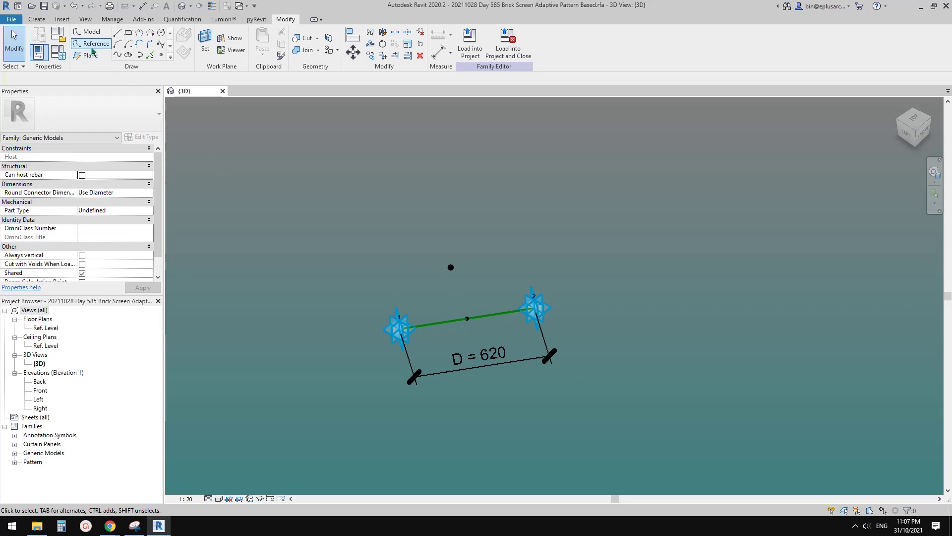
Step: Set the work plane to the offset reference point and draw a centre-ends reference arc centred on it from adaptive point 1 to adaptive point 2
click(96, 44)
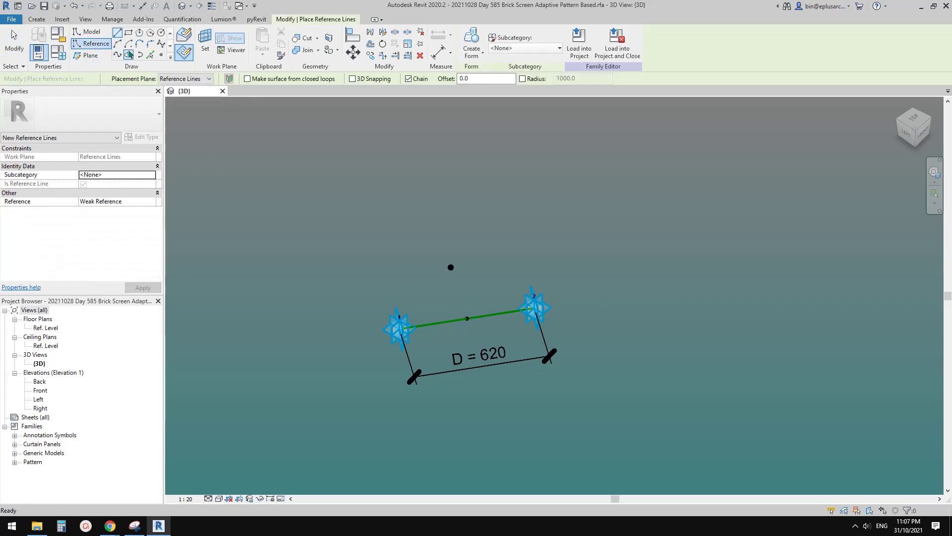
click(128, 47)
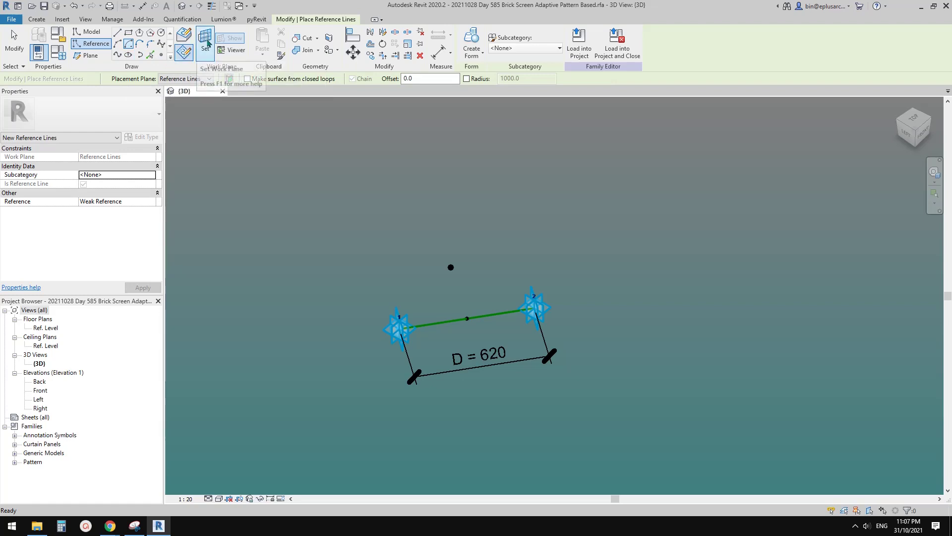
key(Escape)
key(Escape)
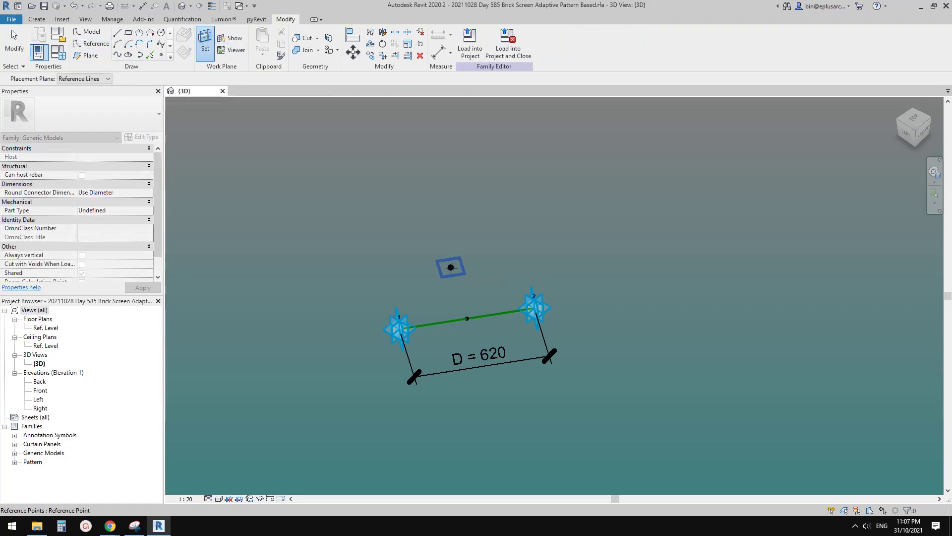
click(451, 268)
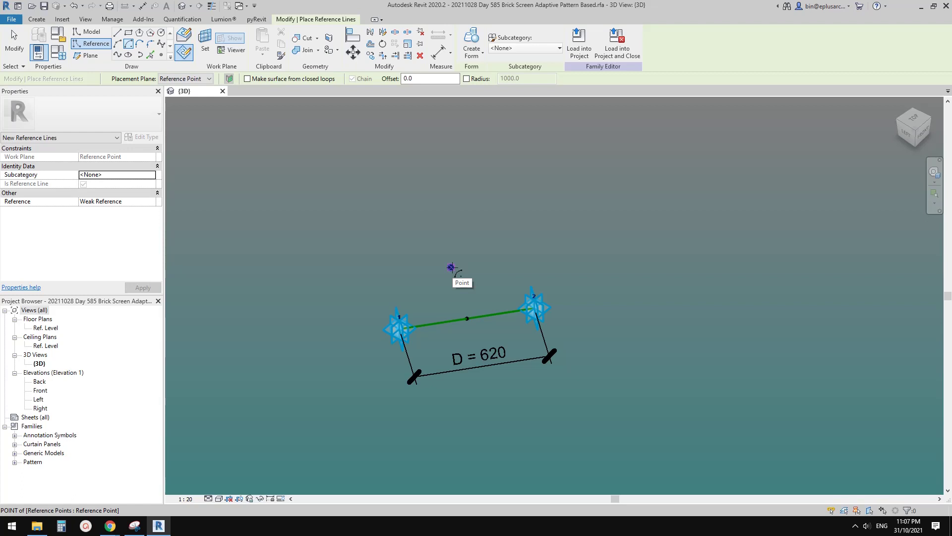
click(451, 267)
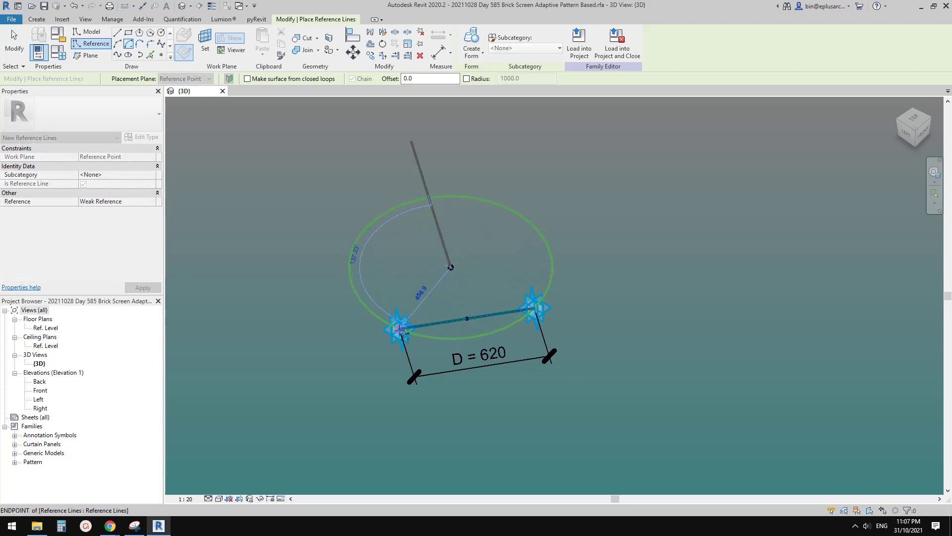
click(399, 328)
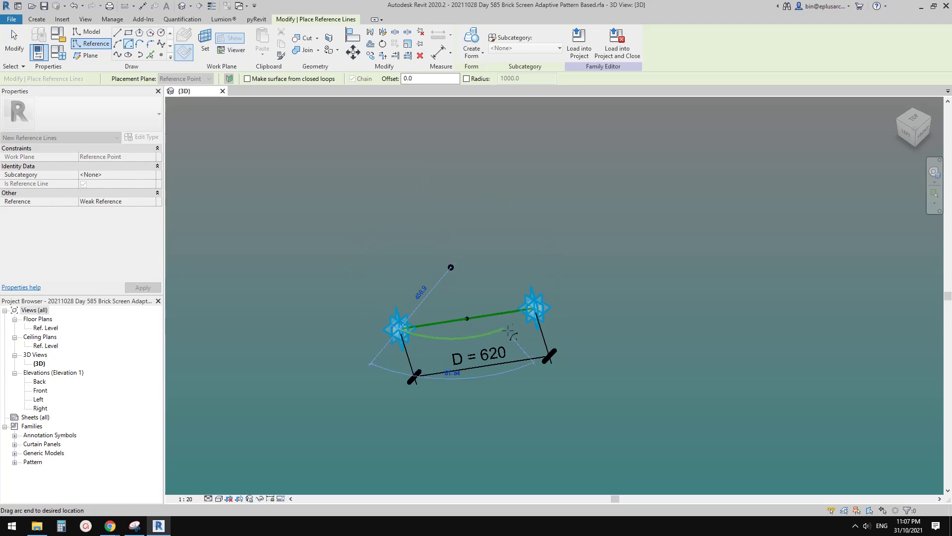
click(536, 310)
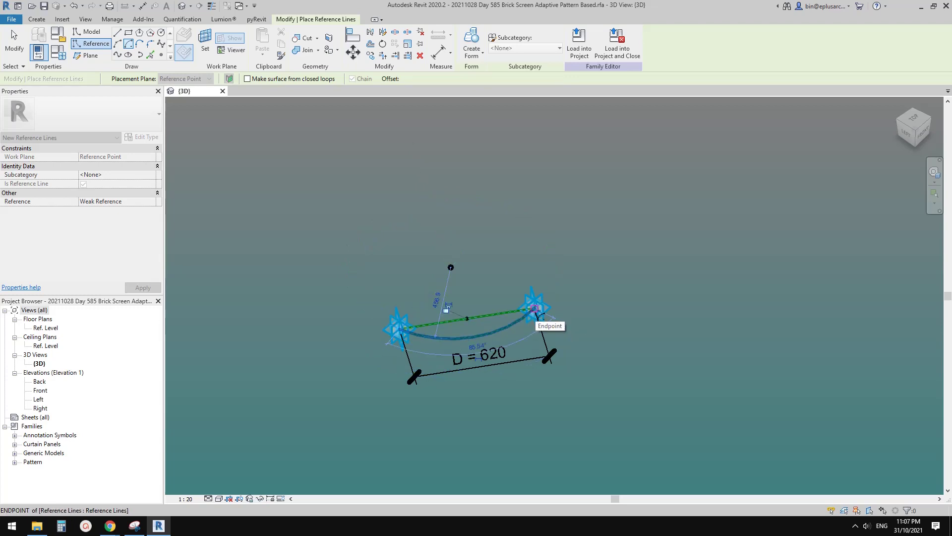
Step: Make the reference arc's temporary radius dimension permanent
scroll(474, 333, up, 2)
scroll(420, 333, up, 2)
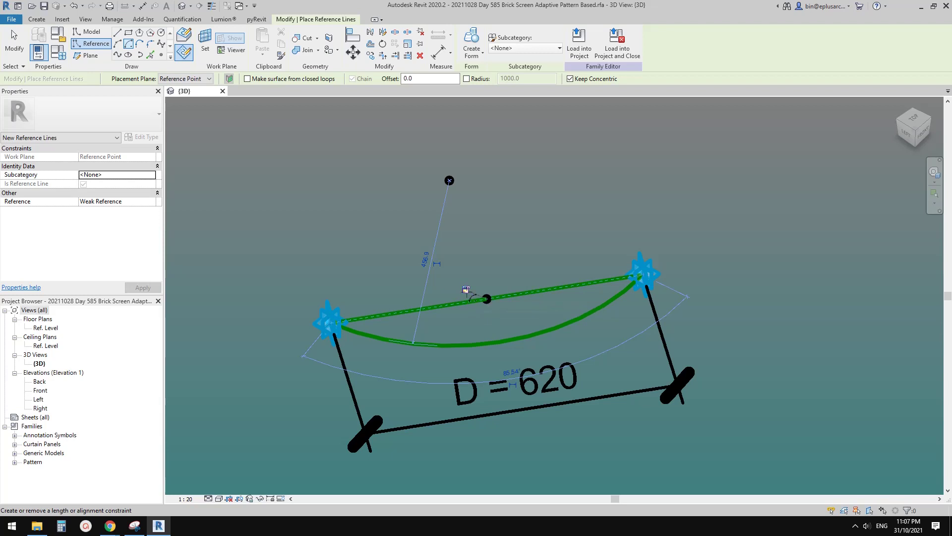
scroll(474, 321, down, 2)
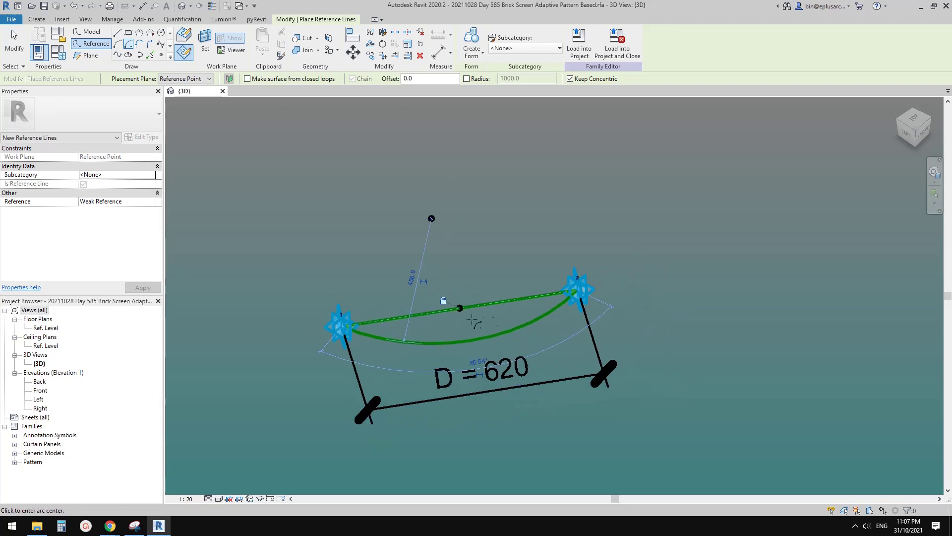
middle_drag(473, 320, 467, 295)
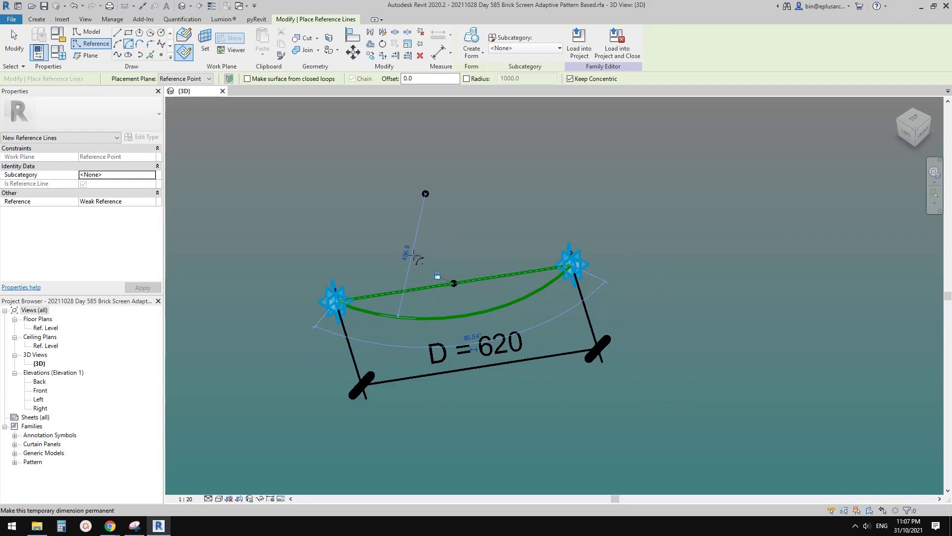
key(Escape)
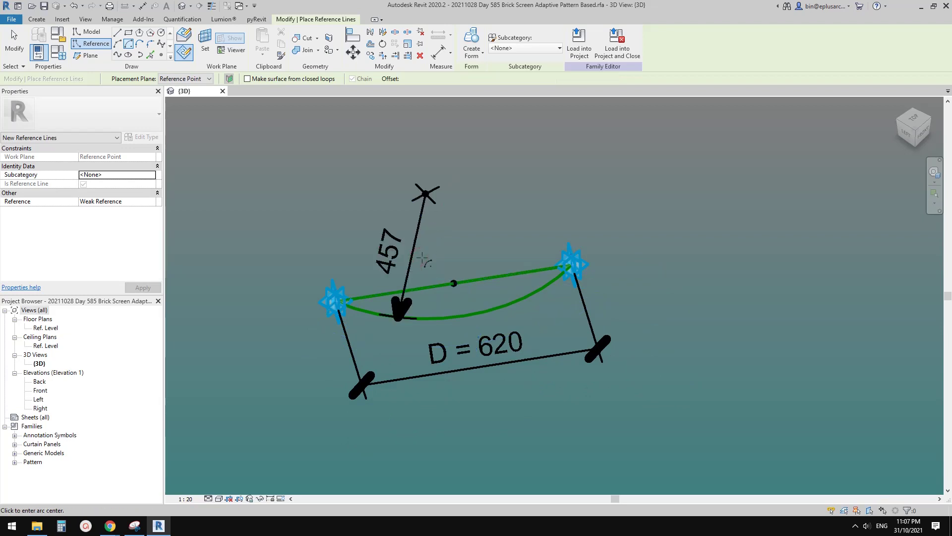
key(Escape)
Step: Label the arc's radius dimension with a new instance family parameter named R
click(416, 245)
scroll(482, 338, down, 2)
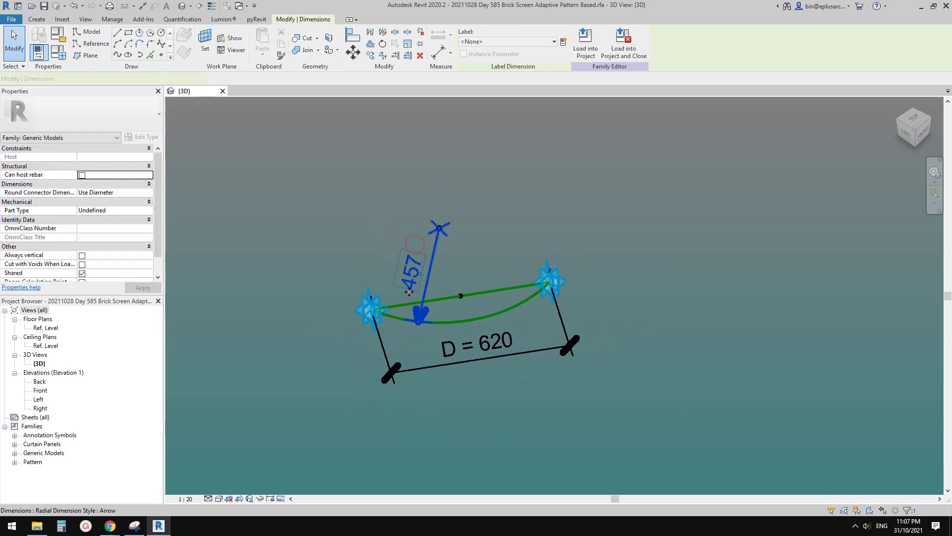
click(563, 43)
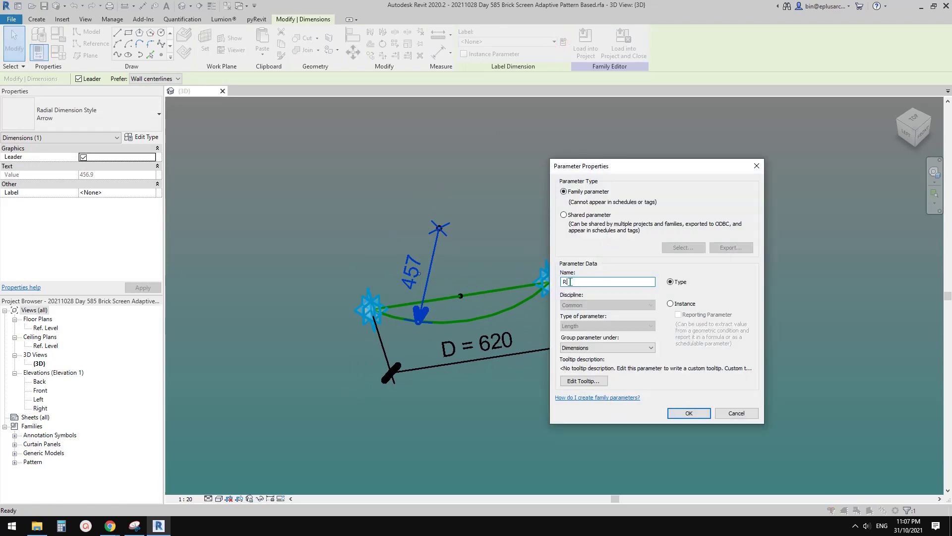
click(673, 304)
click(694, 414)
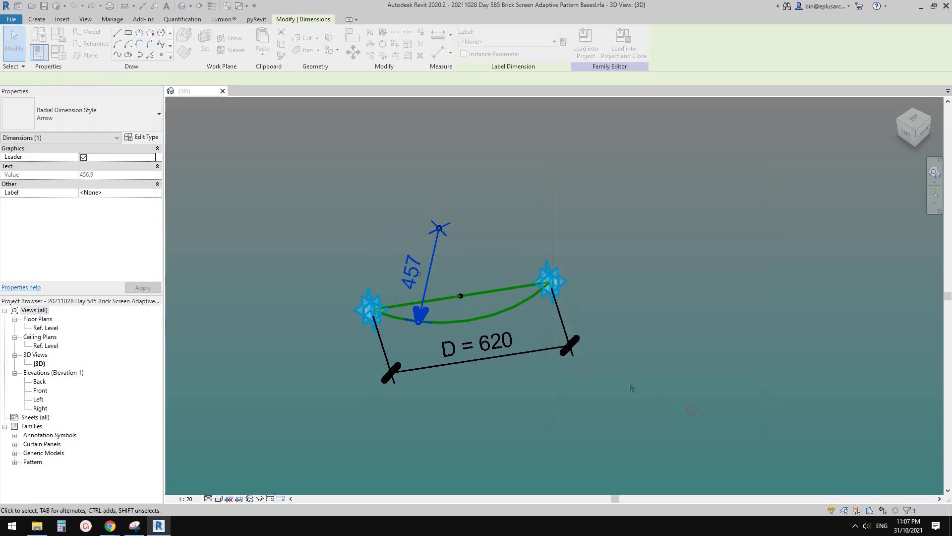
middle_drag(538, 335, 600, 316)
key(Escape)
shift+middle_drag(549, 342, 578, 286)
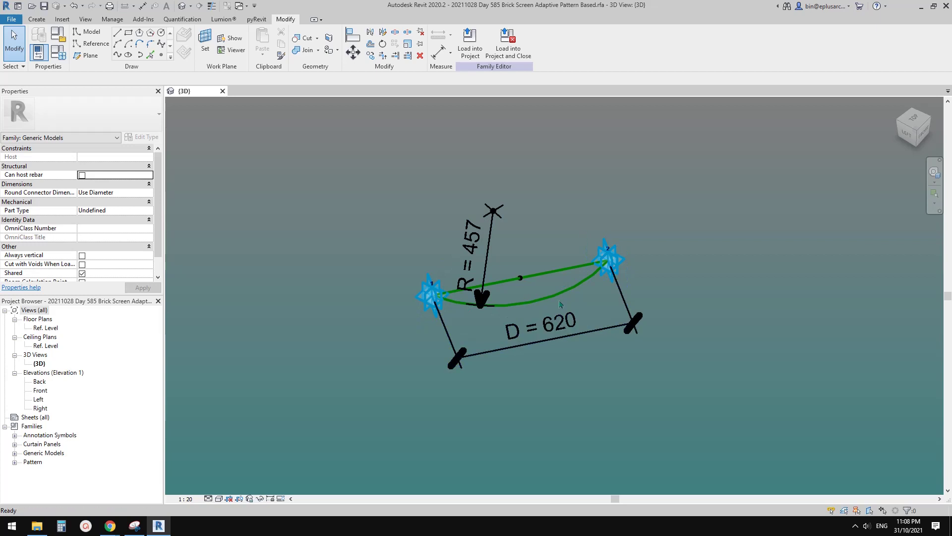
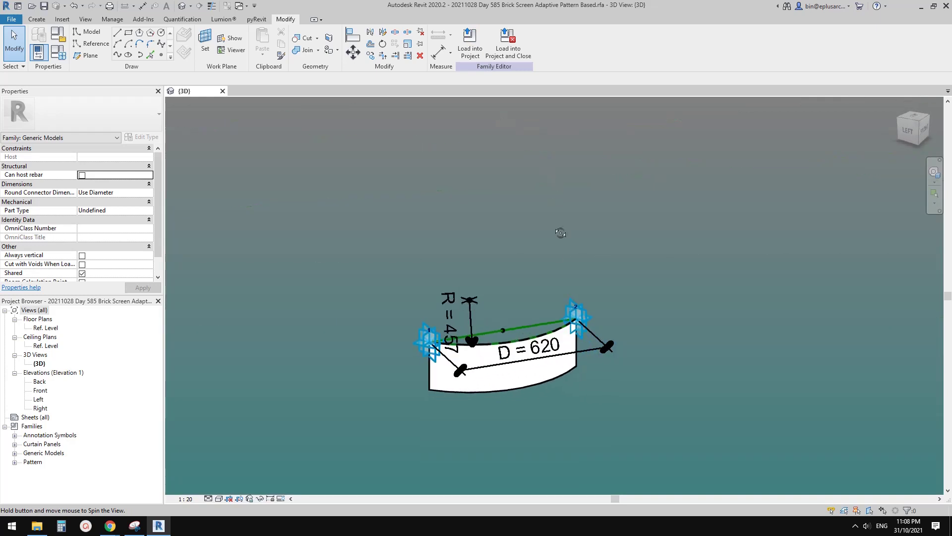
Step: Try to set the curved form's positive offset to 0
click(482, 359)
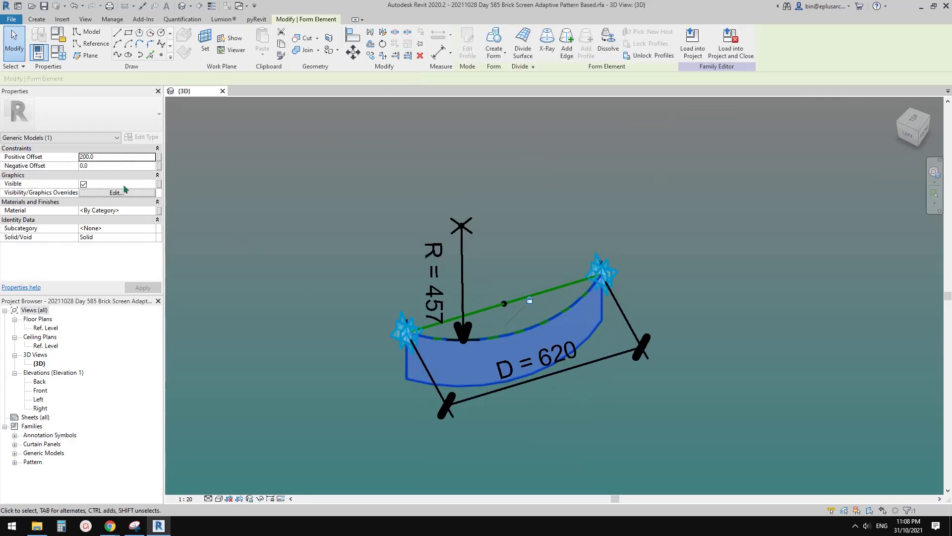
click(127, 156)
text(0)
key(Return)
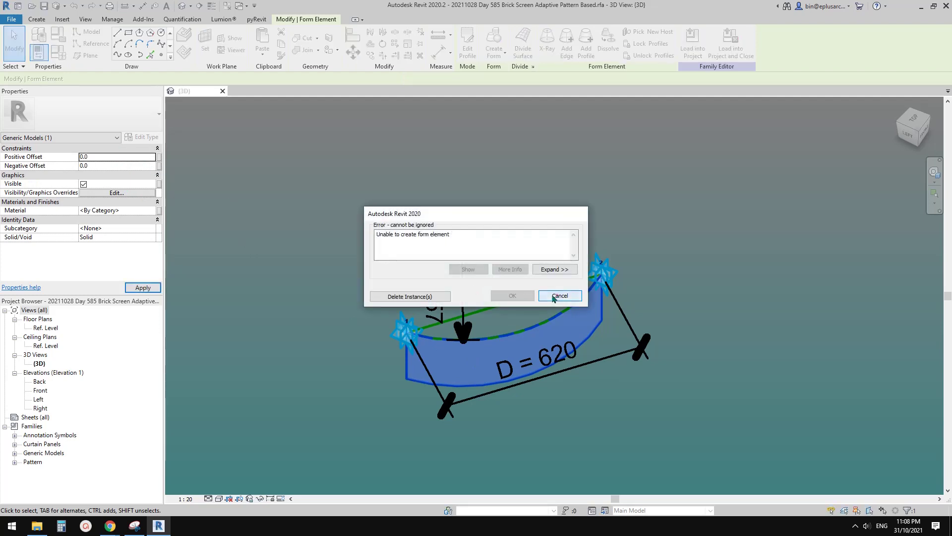
click(560, 296)
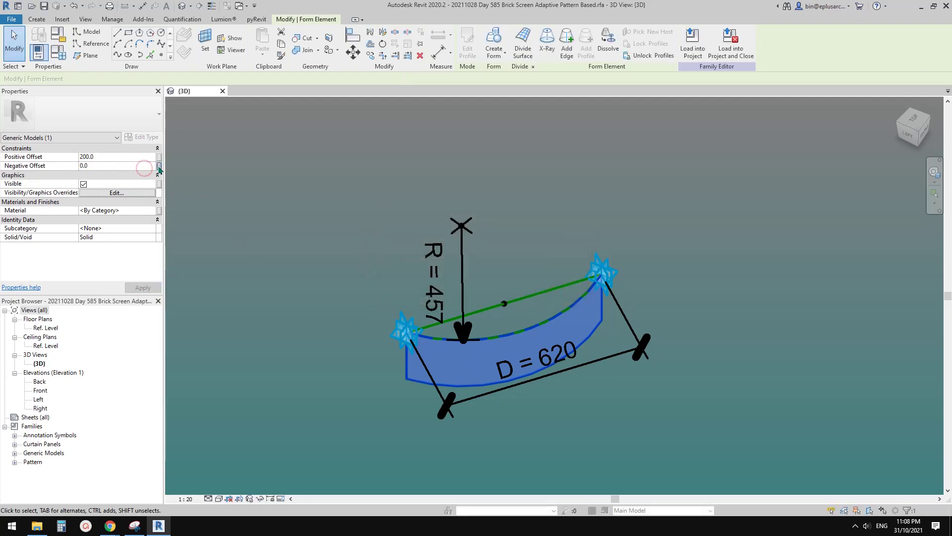
Step: Associate the curved form's negative offset with the family parameter H and set its positive offset to 0
click(159, 168)
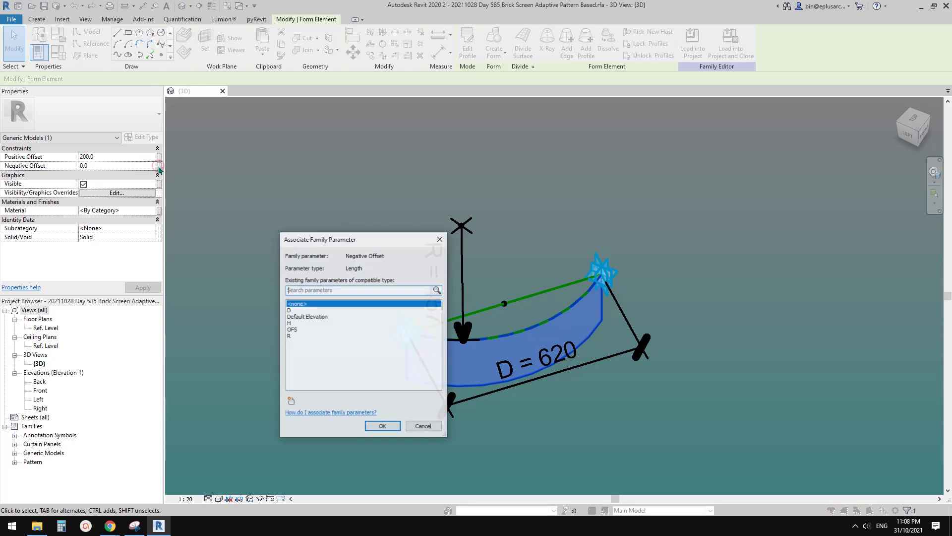
click(291, 323)
click(383, 427)
click(134, 158)
text(0)
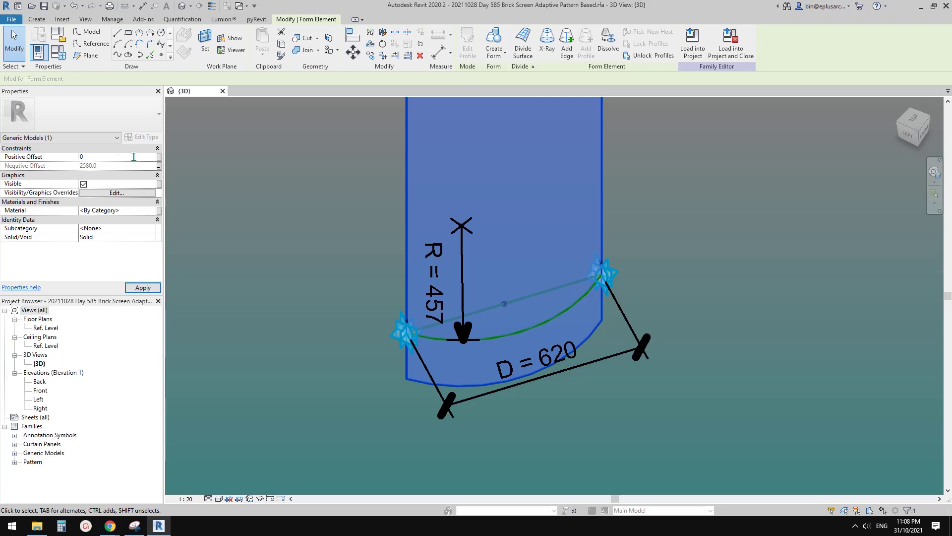
Step: Divide the curved surface and apply the Family5 component under the Rectangle Checkerboard pattern to it
scroll(363, 344, down, 2)
middle_drag(363, 344, 381, 405)
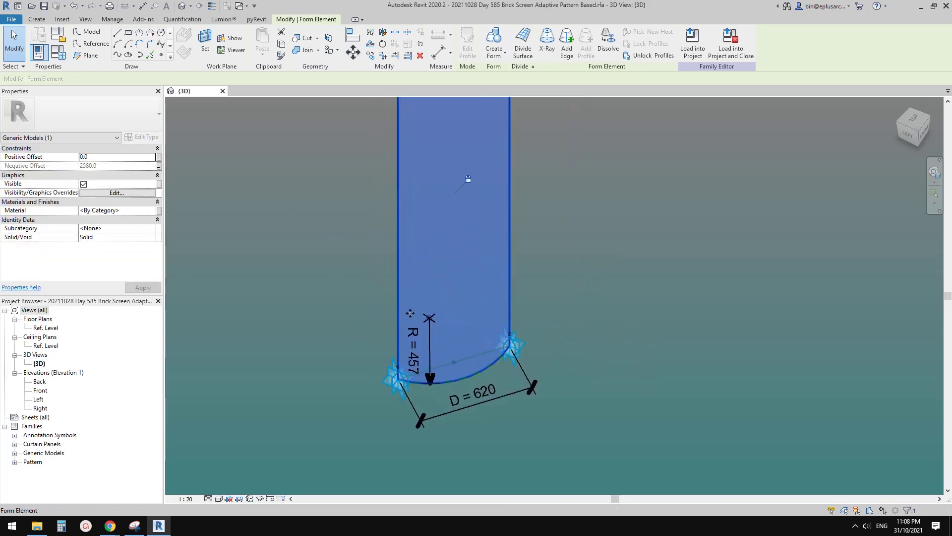
scroll(410, 315, down, 1)
middle_drag(355, 283, 370, 311)
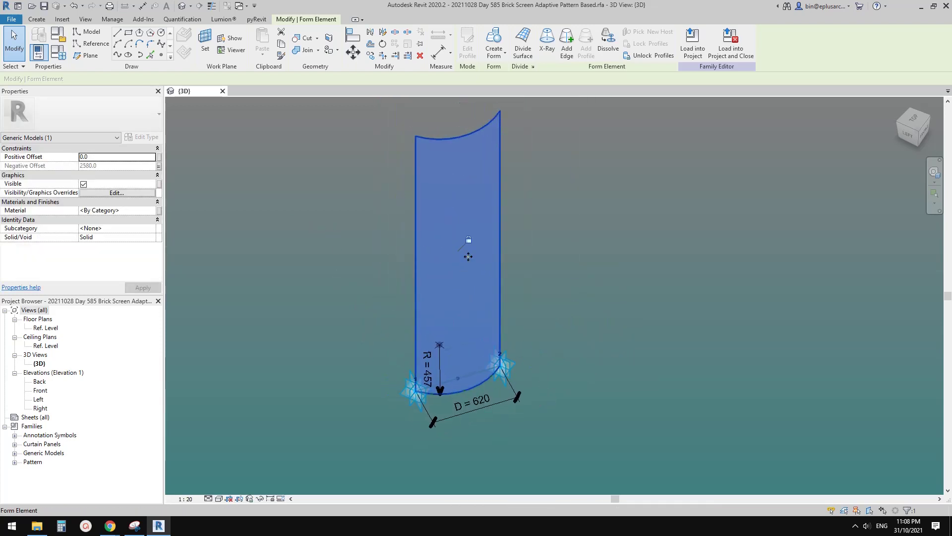
shift+middle_drag(449, 250, 473, 159)
click(523, 43)
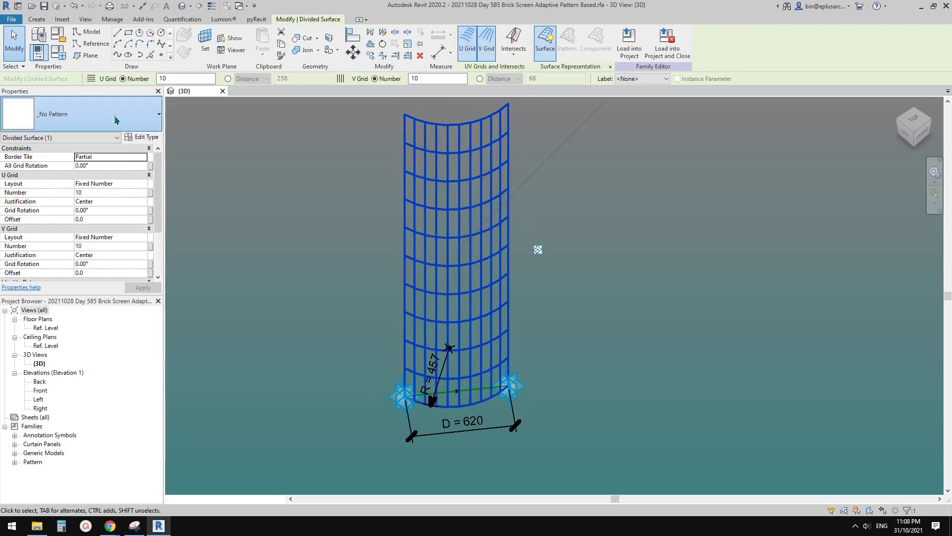
click(116, 116)
click(116, 116)
click(116, 116)
scroll(74, 248, down, 5)
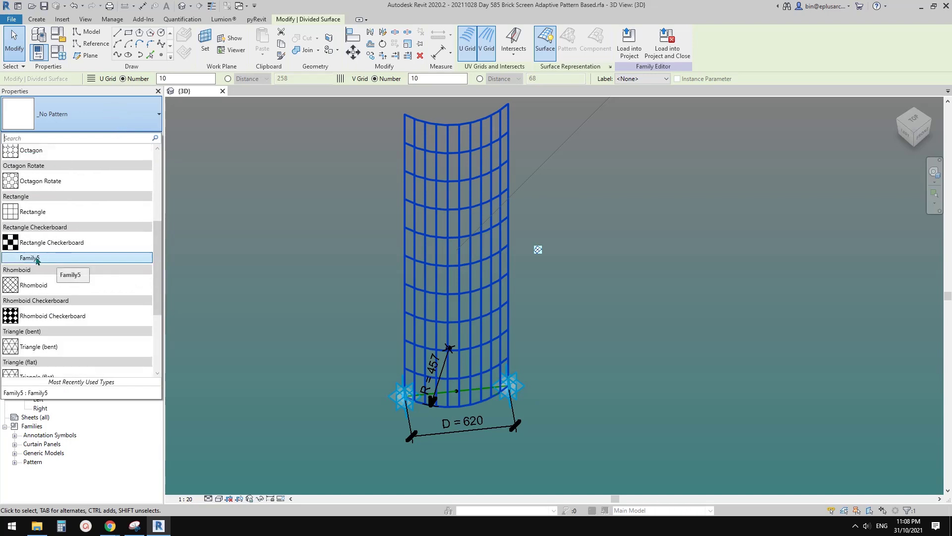
click(42, 258)
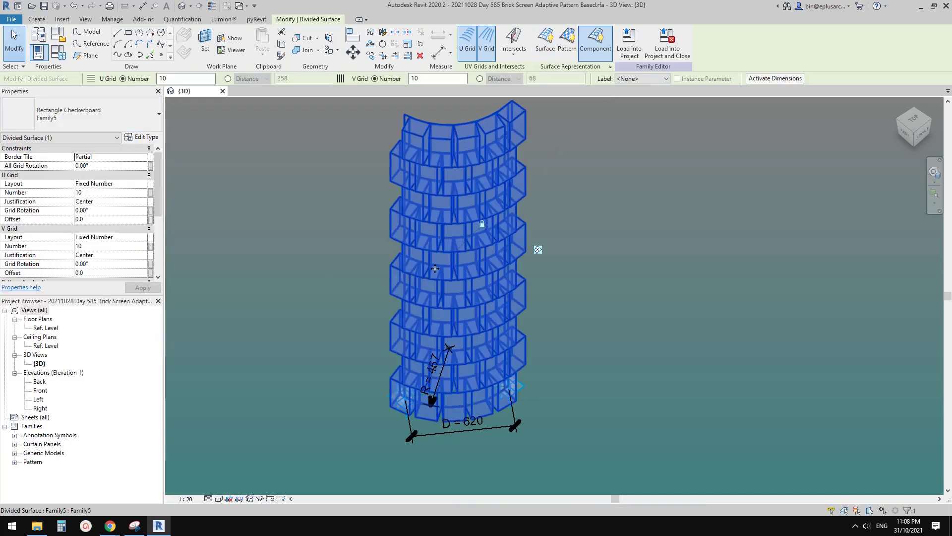
Step: Set the divided surface's U grid to a Fixed Distance layout with a distance of 86
click(142, 183)
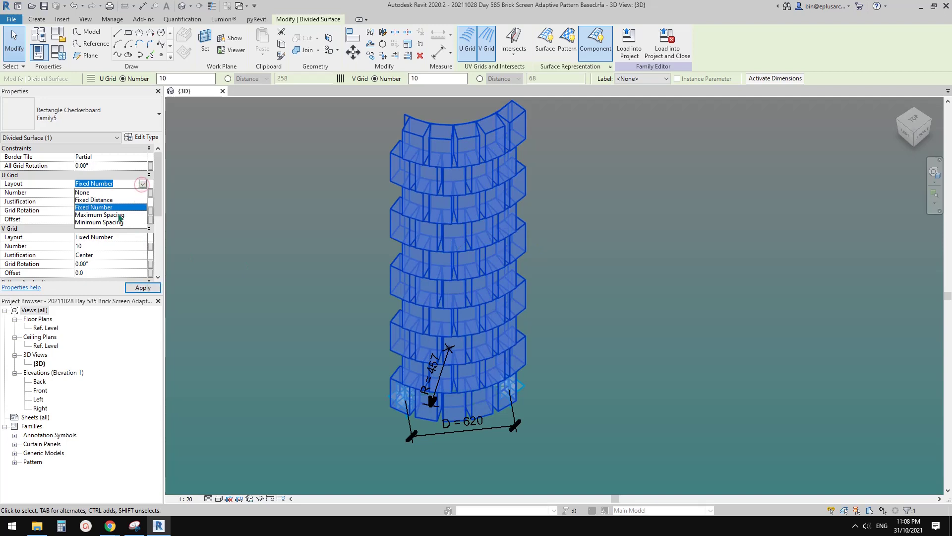
click(96, 201)
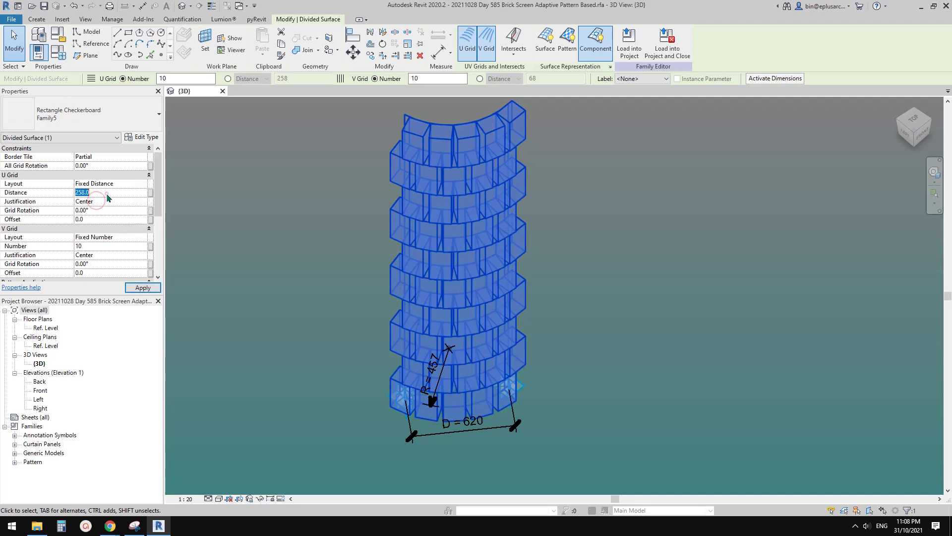
text(86)
key(Return)
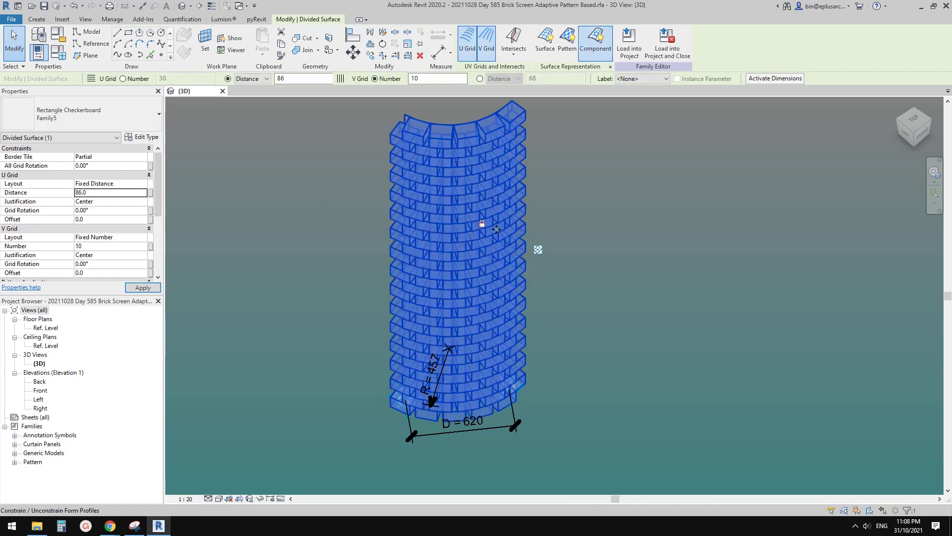
Step: Set the divided surface's V grid to a Fixed Distance layout with a distance of 175
click(143, 237)
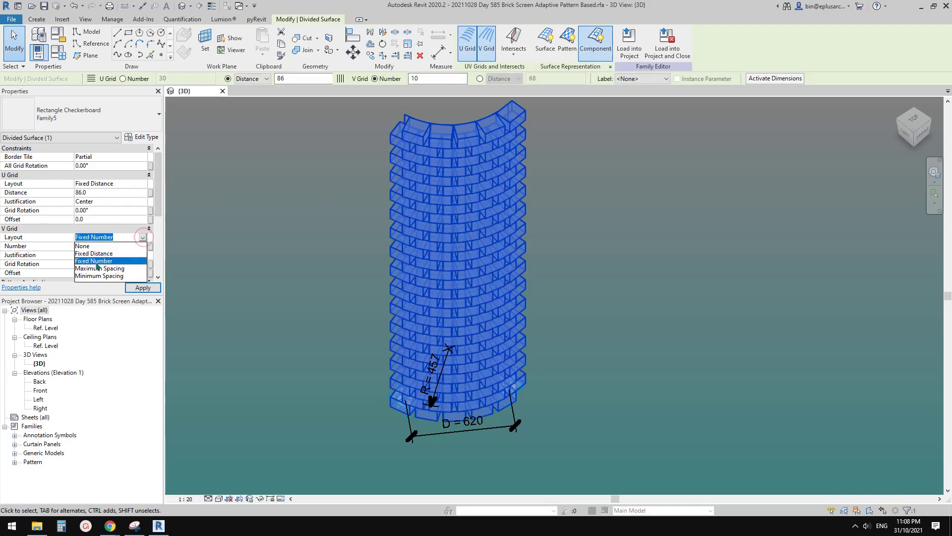
click(94, 254)
click(105, 246)
text(1)
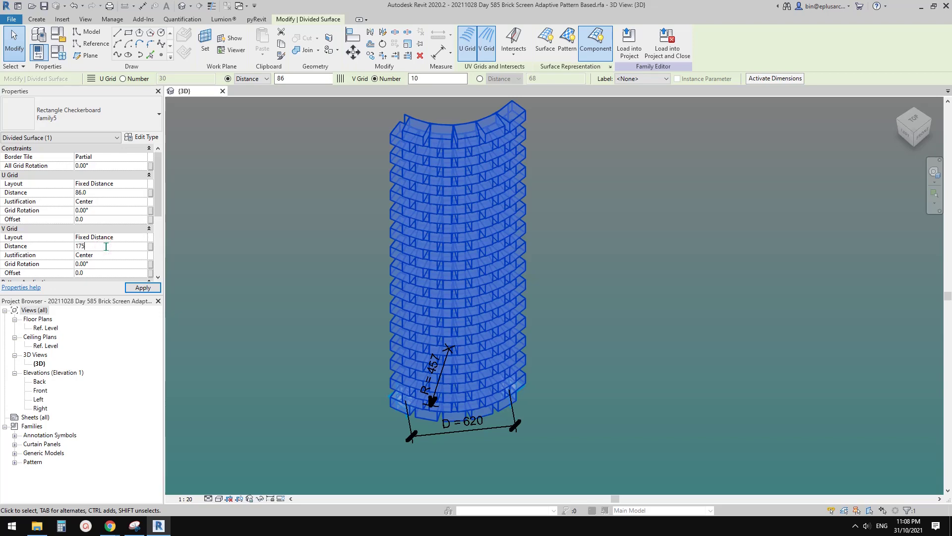
text(75)
Step: Set the U grid's justification to Beginning and deselect the divided surface
click(112, 202)
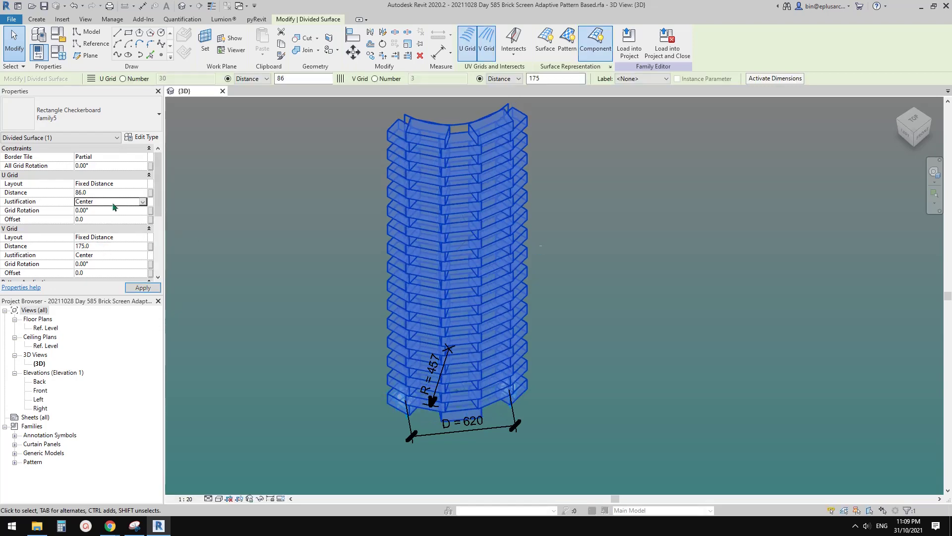
click(143, 202)
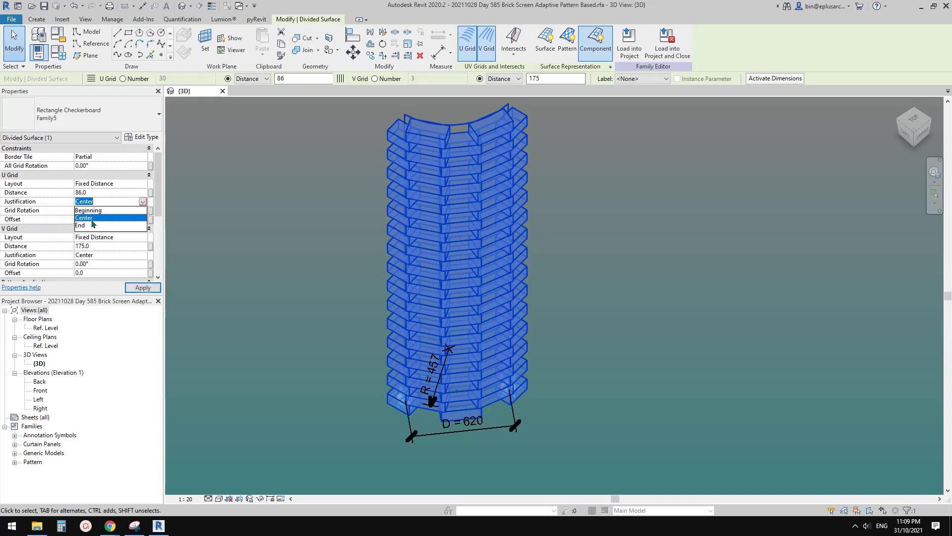
click(88, 211)
middle_drag(553, 407, 618, 293)
scroll(524, 414, down, 3)
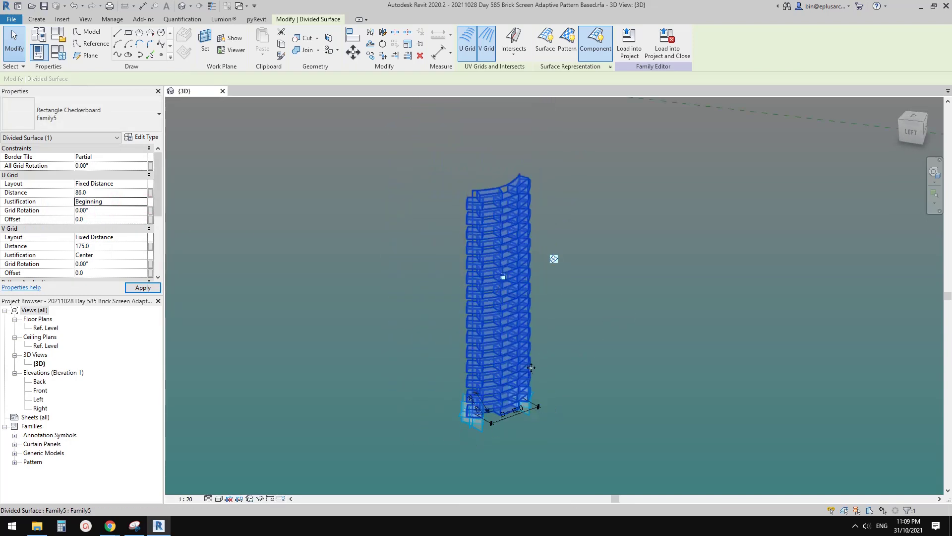
shift+middle_drag(501, 340, 489, 305)
key(Escape)
Step: Set the family's radius parameter R to 1500 in the family types and apply it to the brick screen
shift+middle_drag(521, 365, 519, 423)
scroll(519, 423, up, 3)
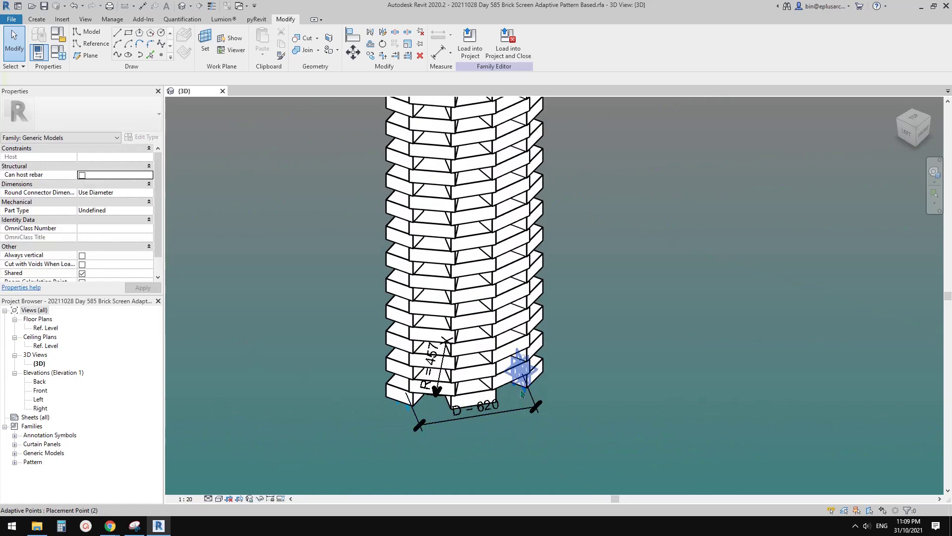
click(524, 395)
middle_drag(517, 381, 553, 372)
key(Escape)
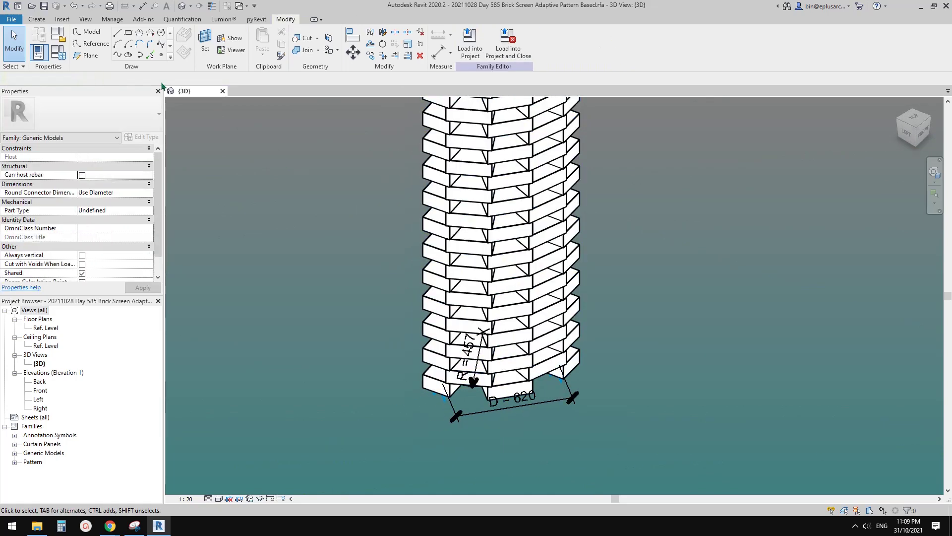
click(58, 52)
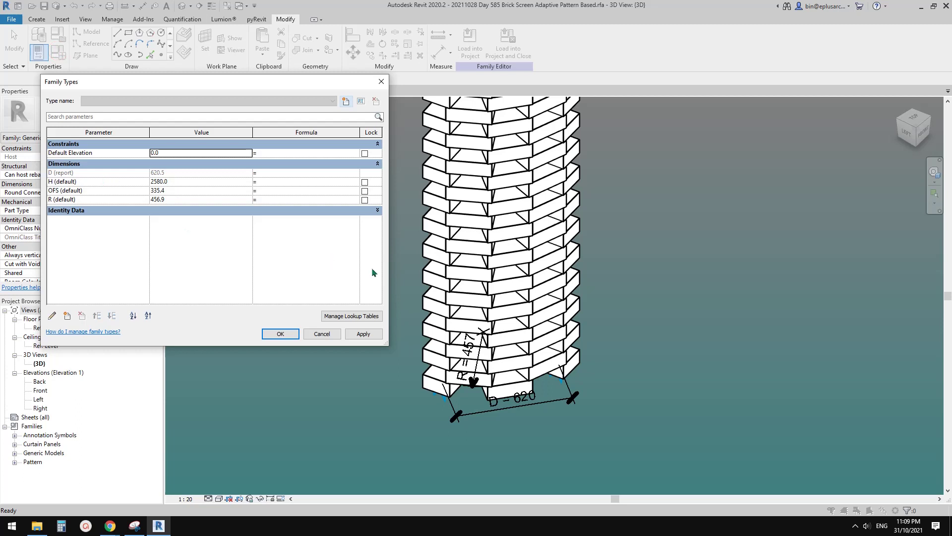
click(192, 202)
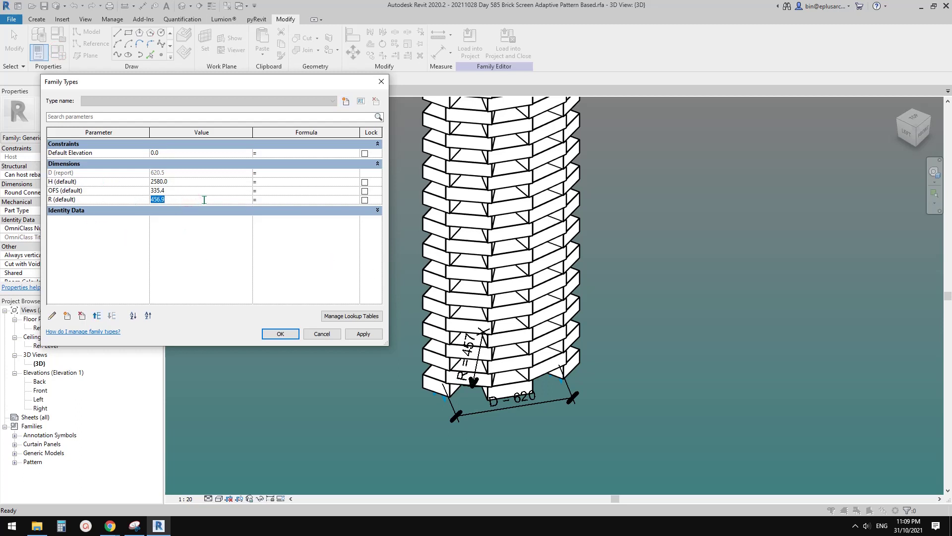
text(1500)
key(Tab)
click(368, 335)
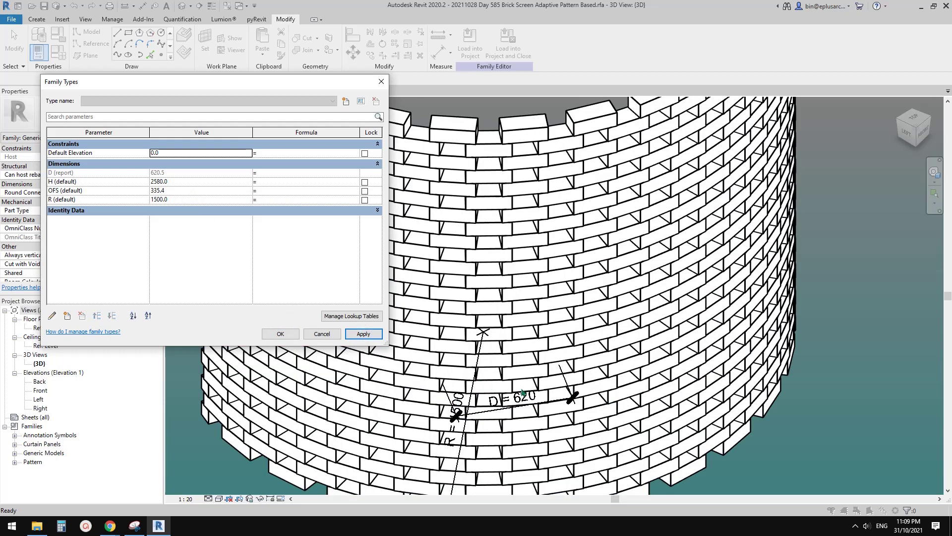
click(283, 335)
Step: Examine the enlarged arc from below and check the offset property of the reference point at its centre
scroll(440, 346, down, 4)
shift+middle_drag(447, 344, 494, 356)
scroll(470, 342, up, 2)
scroll(493, 354, up, 1)
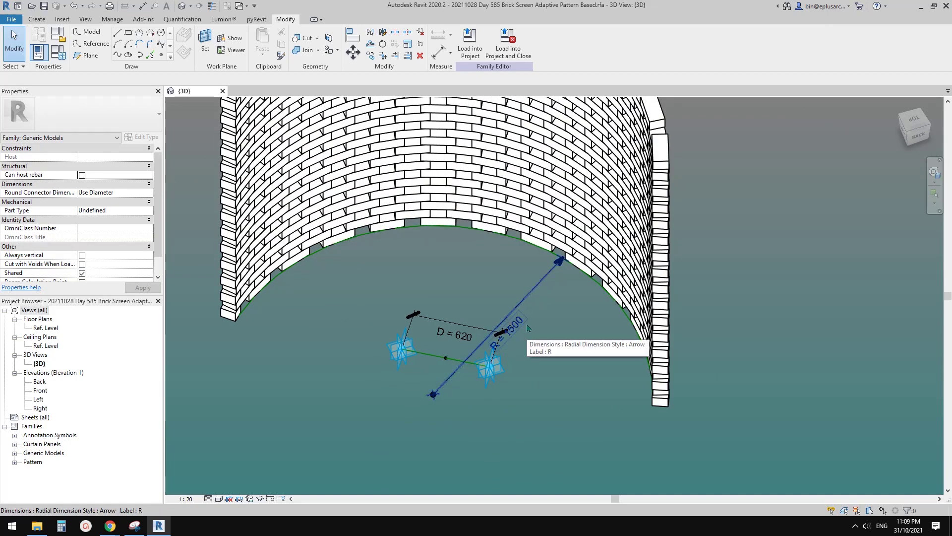
scroll(427, 392, up, 3)
drag(448, 406, 459, 416)
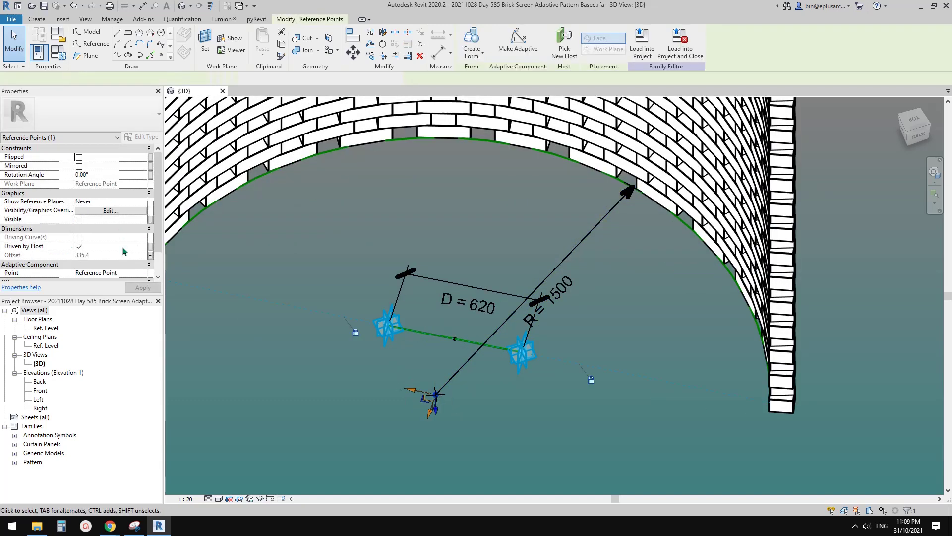
scroll(115, 235, down, 1)
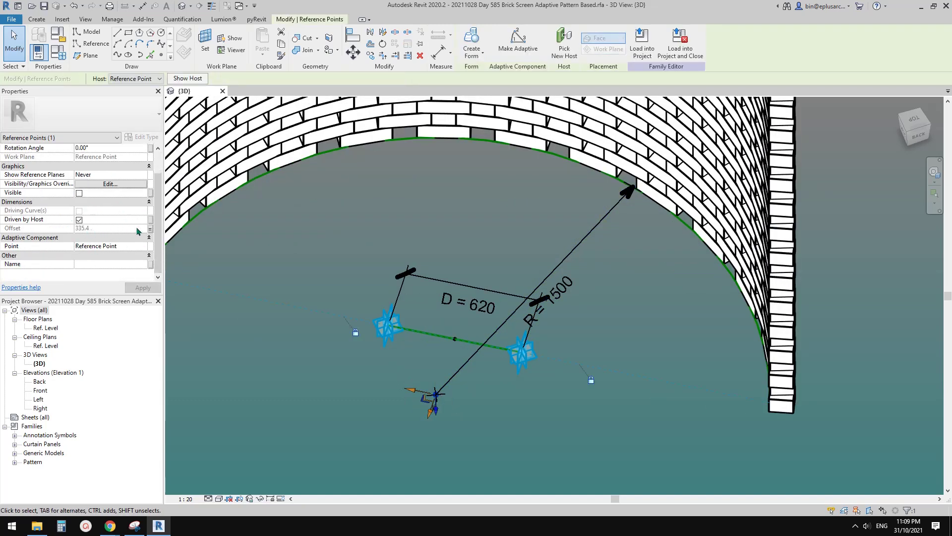
Step: Give the OFS parameter the formula sqrt(R ^ 2 - (D / 2) ^ 2) in the family types
click(59, 52)
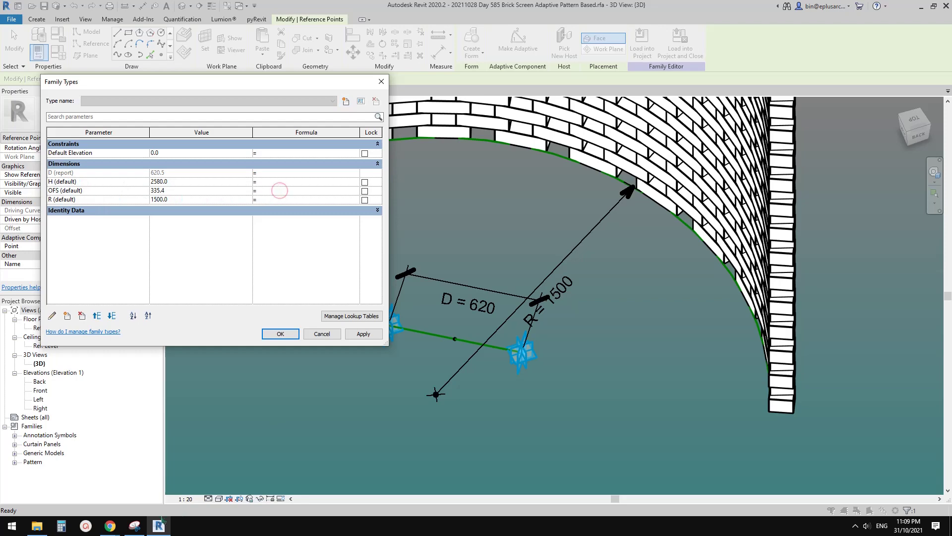
click(134, 526)
drag(653, 369, 780, 370)
click(271, 190)
key(Return)
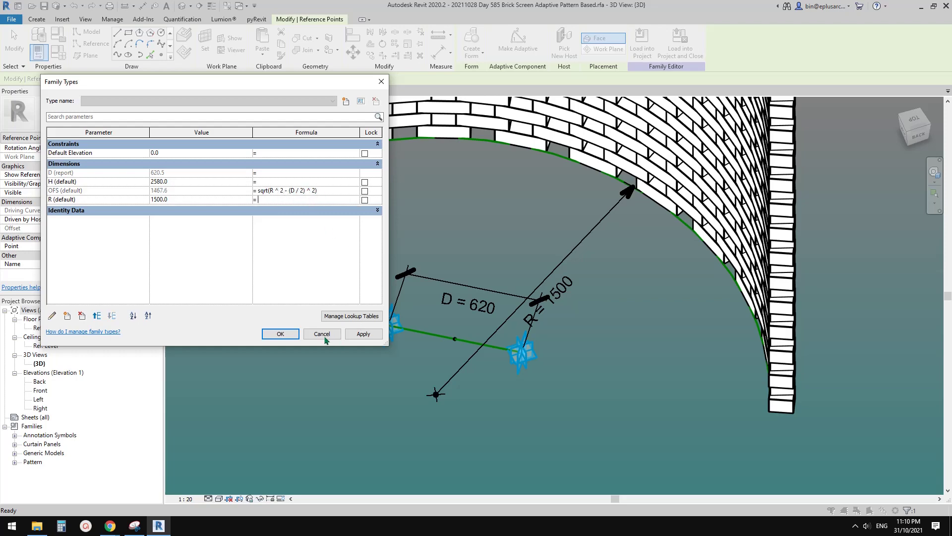
click(281, 334)
Step: Inspect the brick screen's curvature and test it by setting the radius parameter R to 900
scroll(450, 285, down, 1)
scroll(448, 274, down, 1)
shift+middle_drag(449, 278, 514, 329)
scroll(436, 306, up, 2)
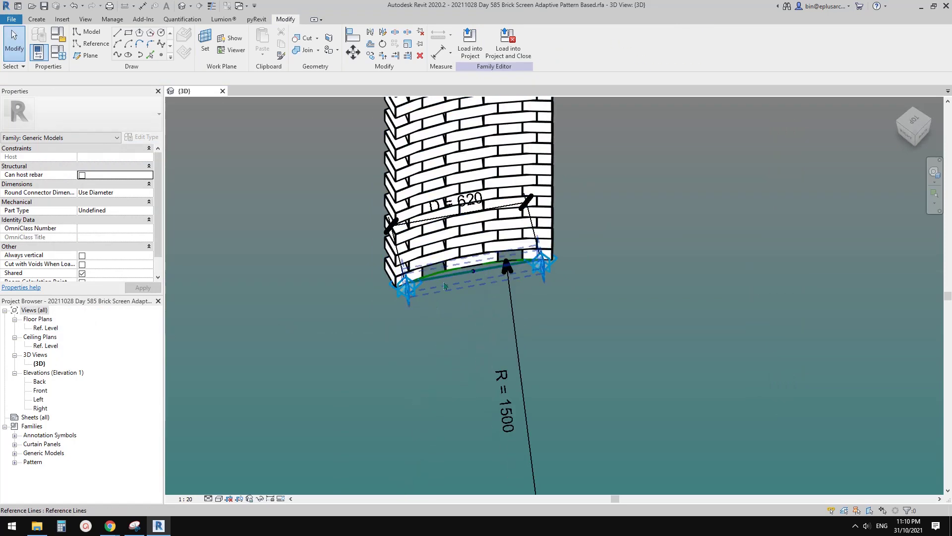
shift+middle_drag(411, 292, 571, 308)
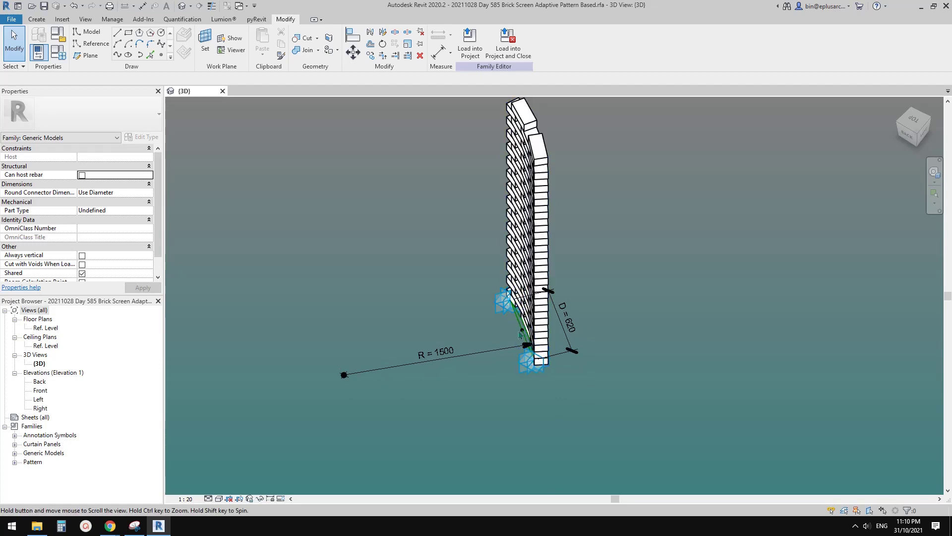
middle_drag(501, 325, 515, 325)
click(58, 51)
click(183, 200)
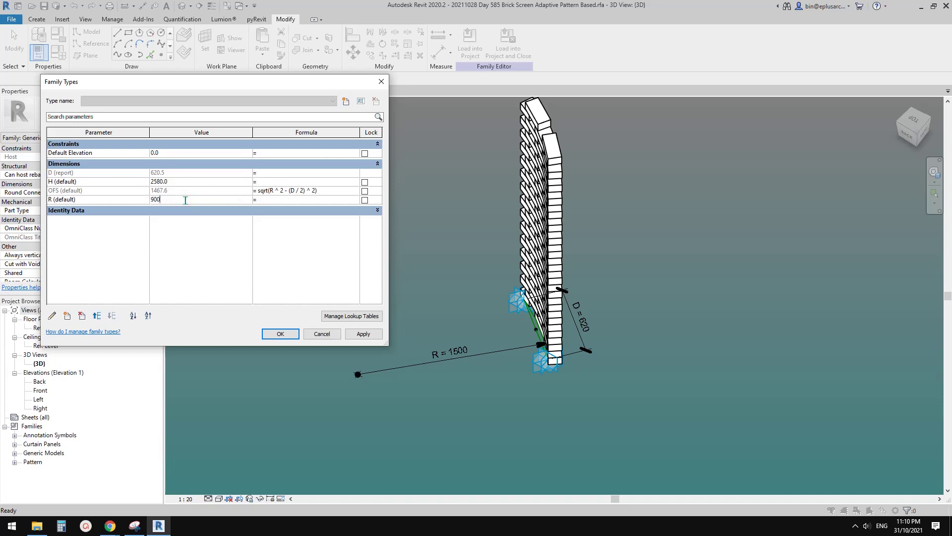
click(363, 333)
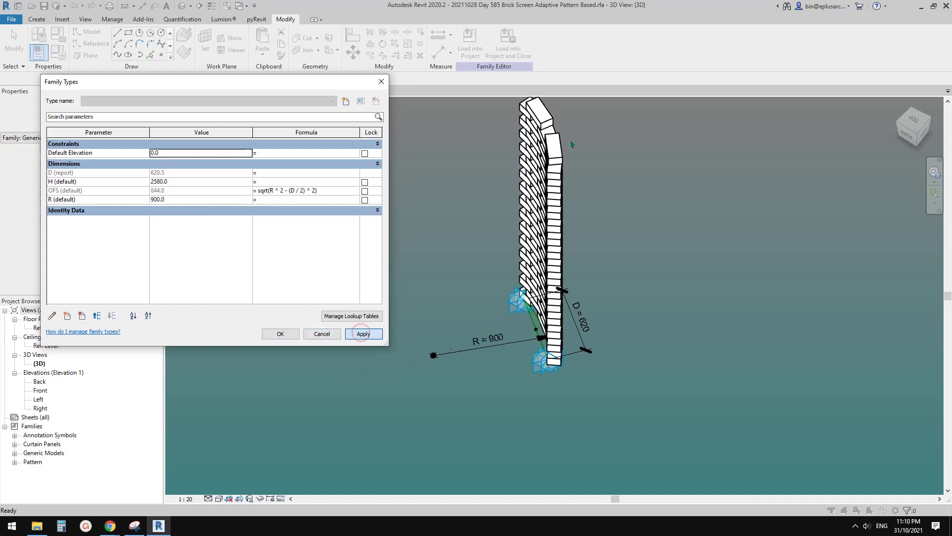
Step: Set the radius parameter R to 2000 and accept the family types
click(191, 199)
text(2000)
click(366, 338)
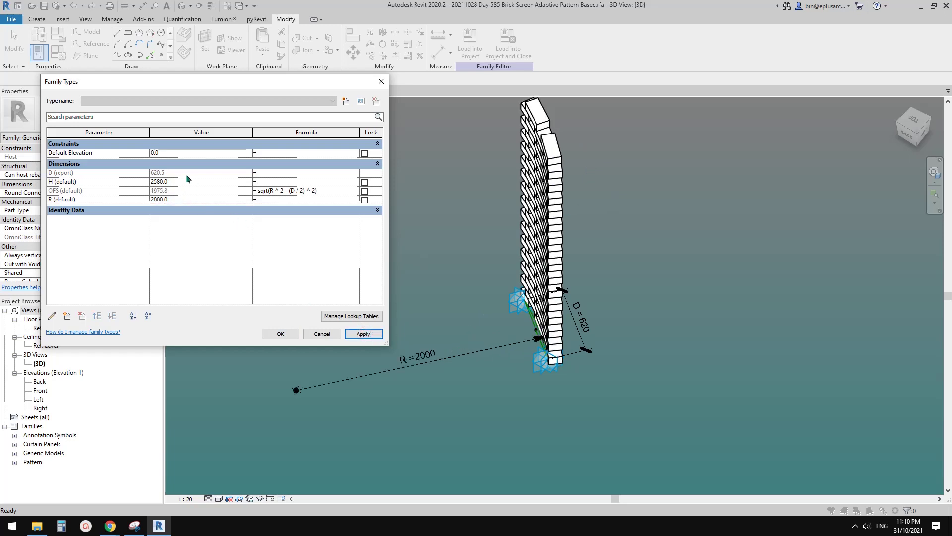
click(282, 334)
Step: Widen the brick screen by moving the first adaptive placement point outward to a width D of about 1060 mm
click(546, 361)
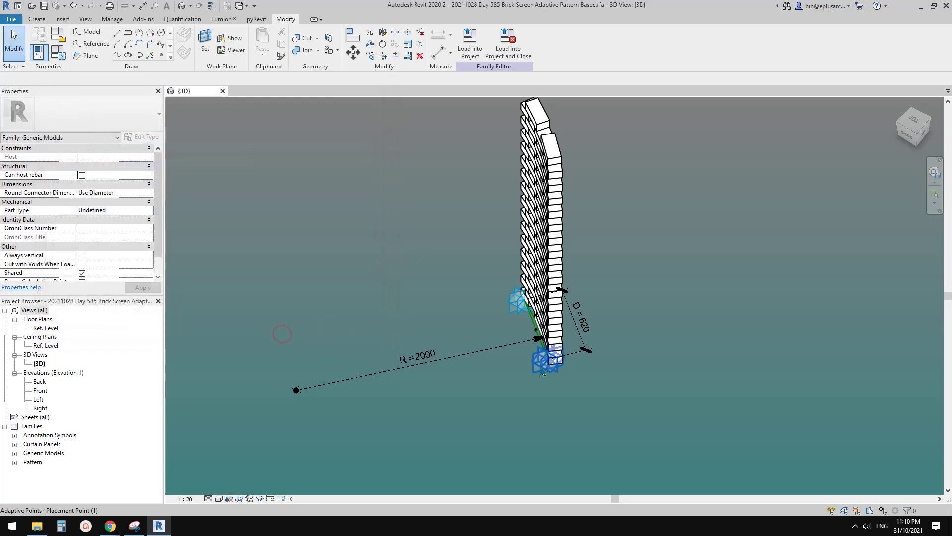
shift+middle_drag(546, 367, 714, 388)
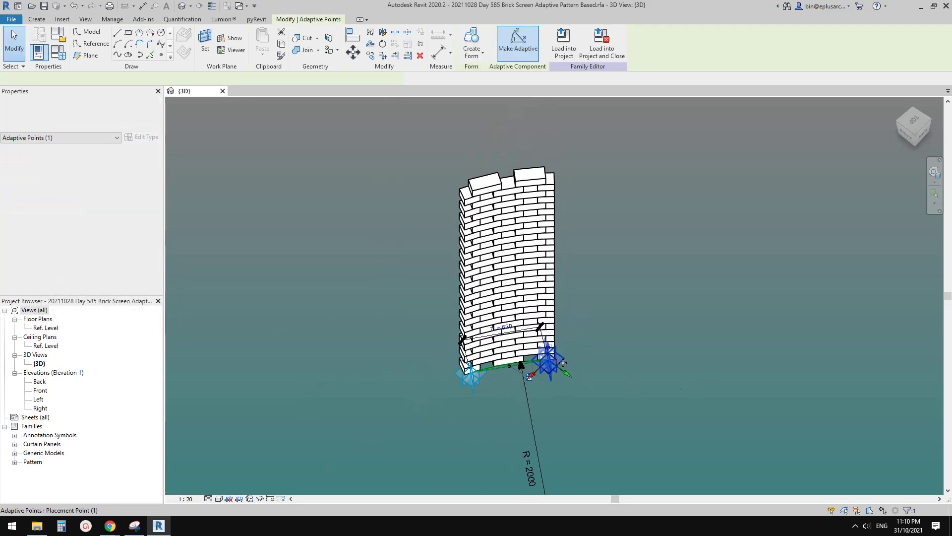
scroll(562, 367, up, 1)
drag(561, 358, 635, 355)
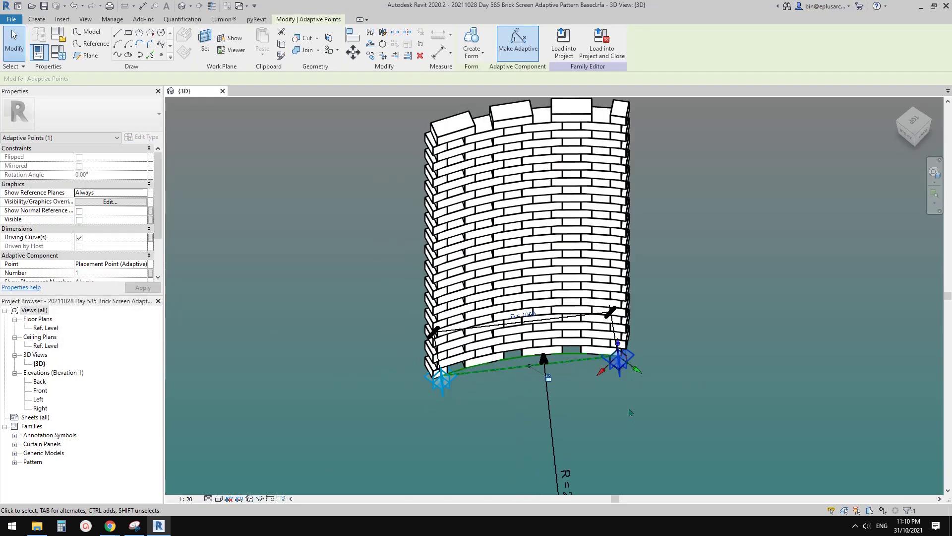
shift+middle_drag(614, 318, 595, 307)
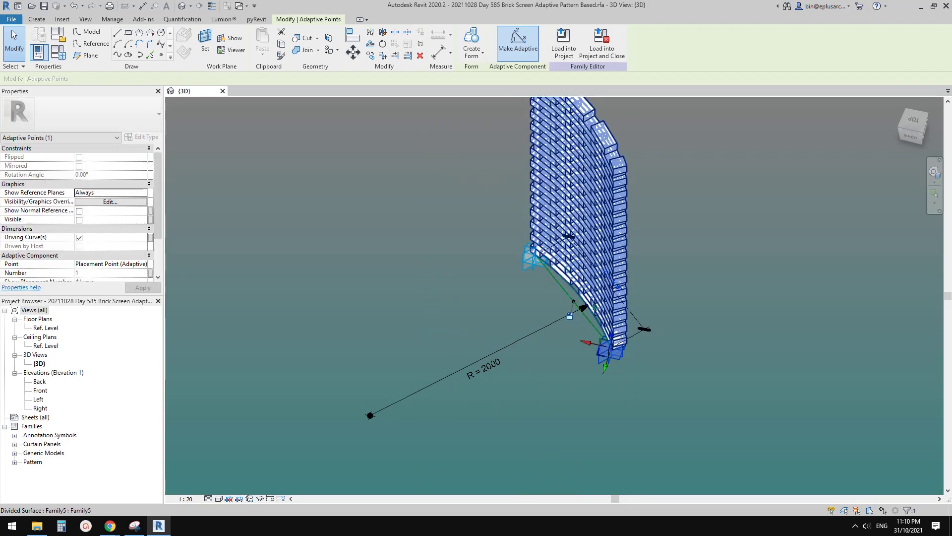
Step: Test the widened brick screen with the radius parameter R at 1200 in the family types
click(58, 51)
click(177, 201)
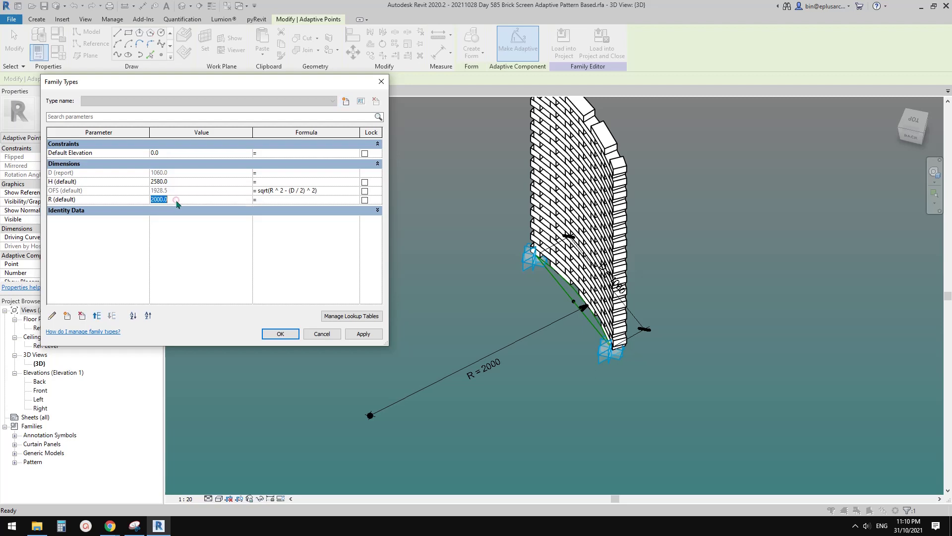
text(12)
click(376, 331)
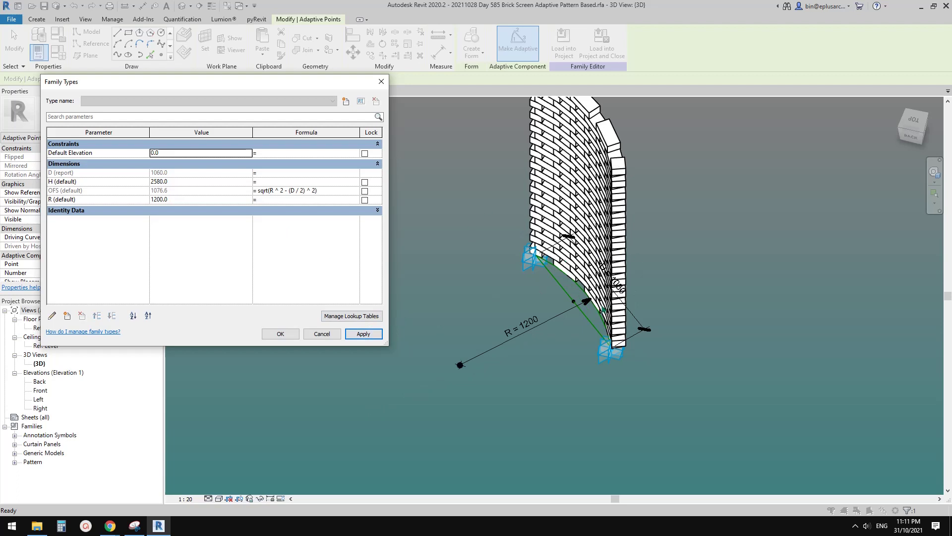
Step: Set the radius parameter R to 900 and accept the family types
click(209, 202)
text(900)
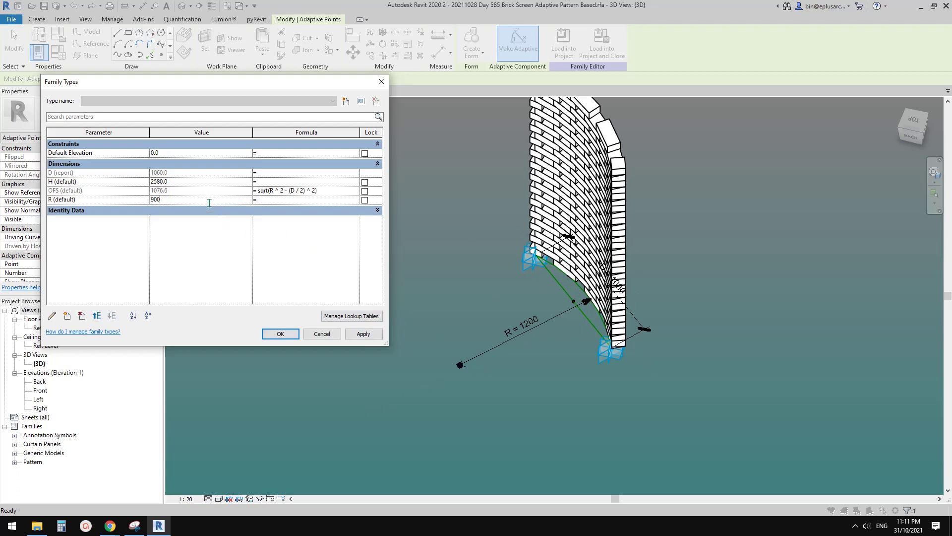
click(365, 336)
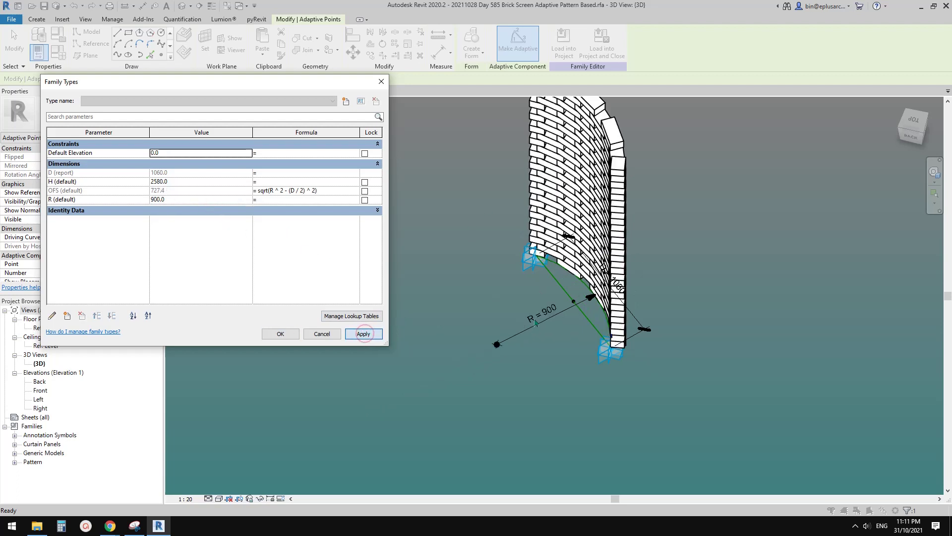
click(280, 334)
Step: Select the brick screen's divided surface and hide its component representation
scroll(279, 333, down, 1)
shift+middle_drag(280, 333, 384, 271)
scroll(590, 293, up, 1)
shift+middle_drag(595, 293, 503, 290)
click(501, 298)
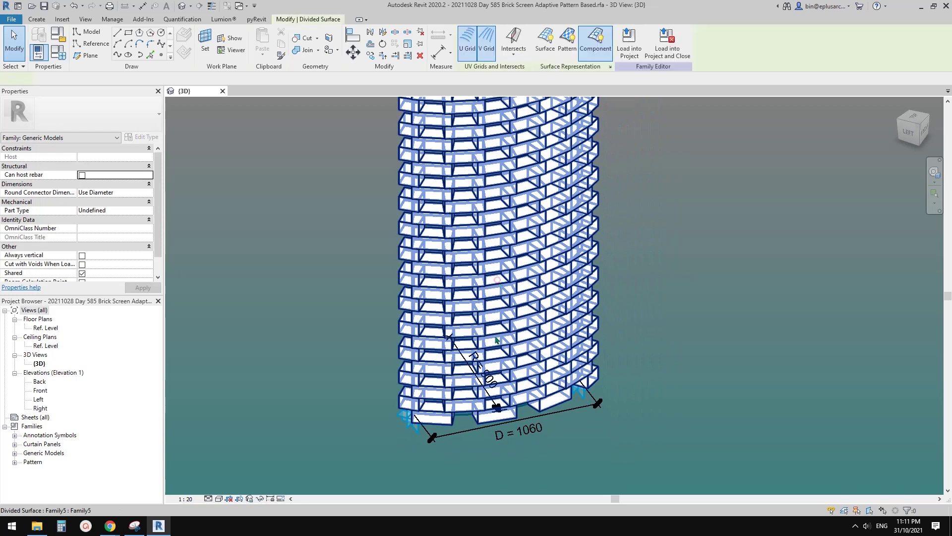
key(Escape)
click(495, 281)
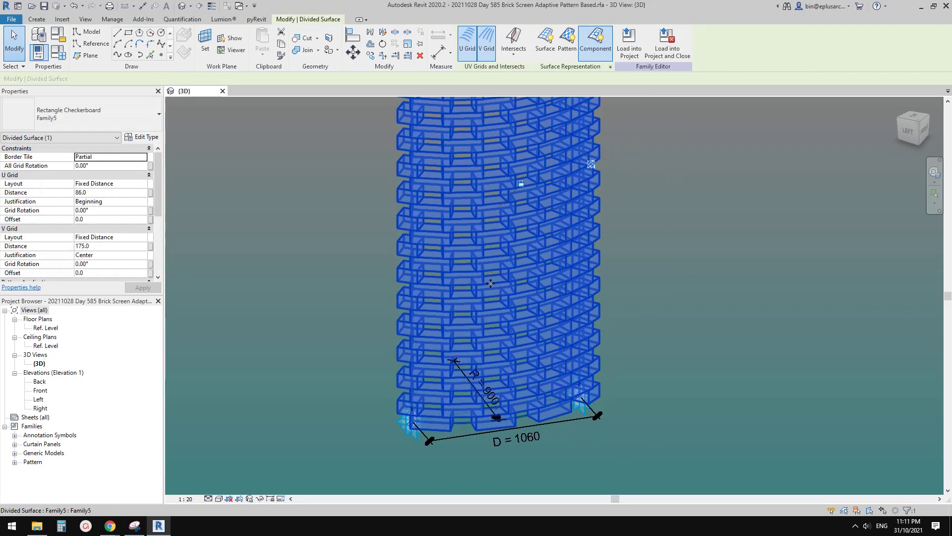
click(595, 42)
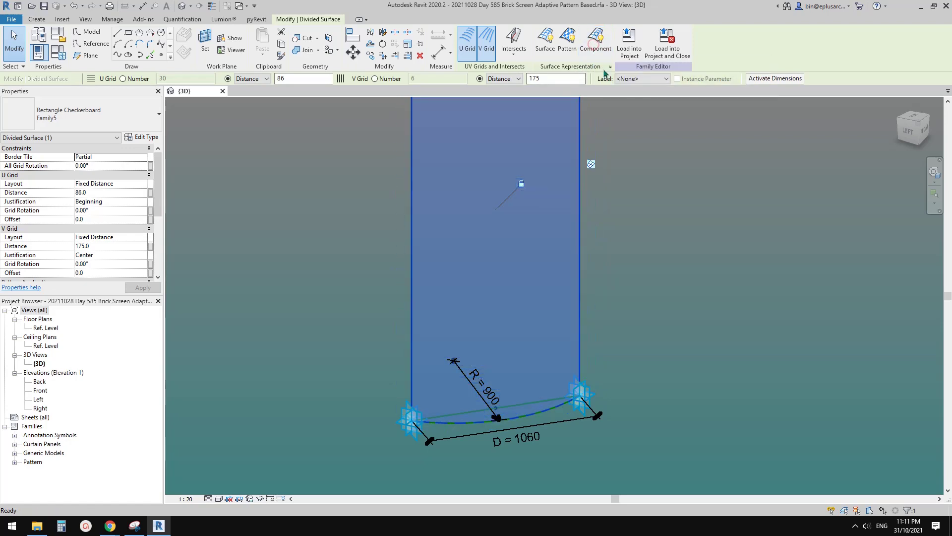
Step: Display the divided surface with its nodes on and its UV grids and intersect lines off
click(545, 43)
click(610, 67)
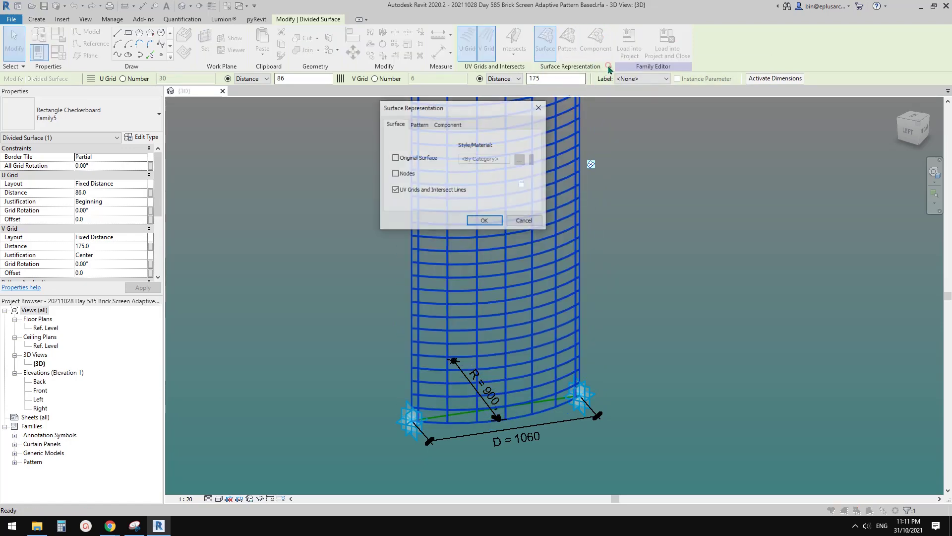
click(395, 191)
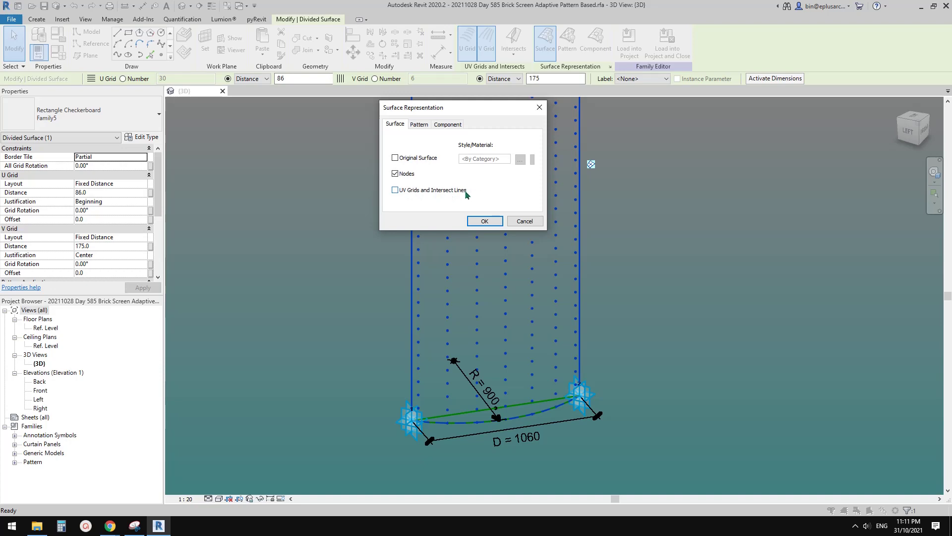
click(485, 221)
Step: Compare the brick components with the surface nodes by showing the component representation and hiding it again
middle_drag(529, 346, 528, 310)
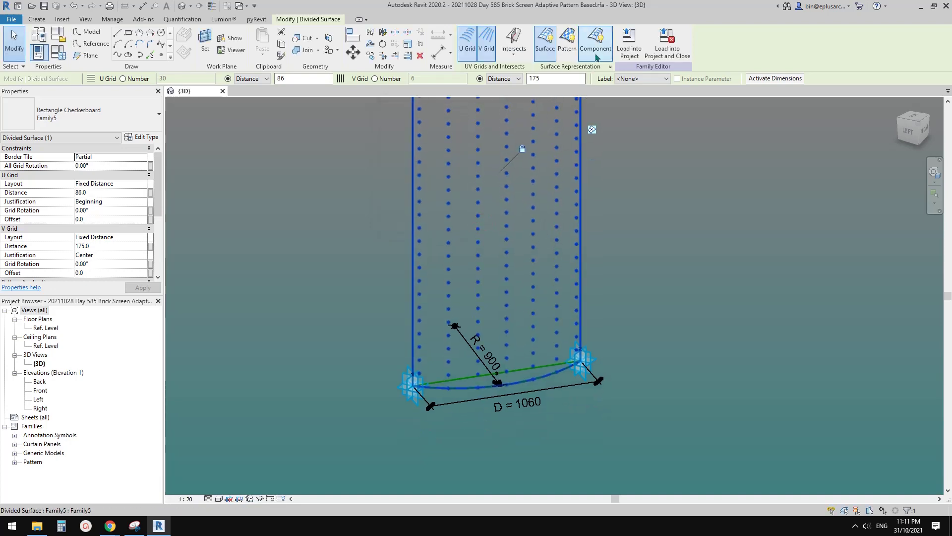
click(596, 39)
shift+middle_drag(558, 408, 524, 383)
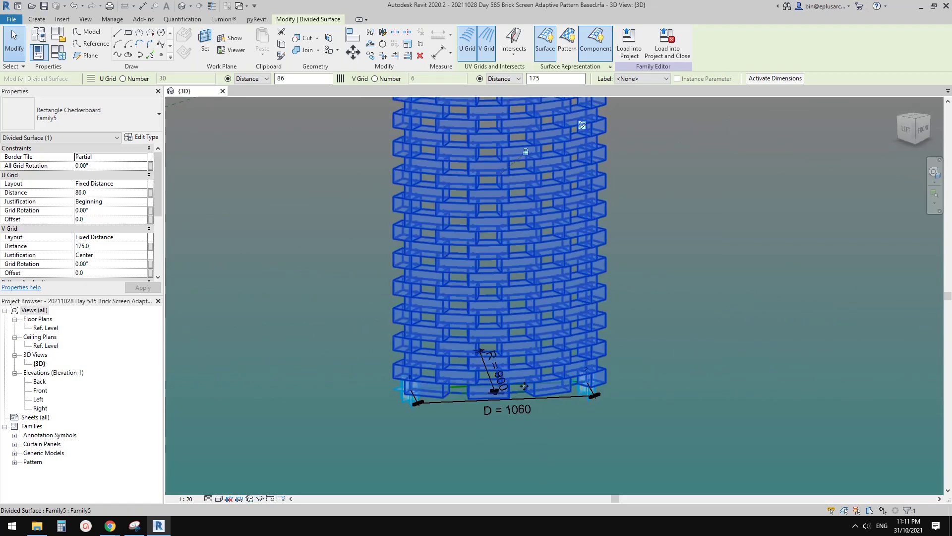
click(596, 39)
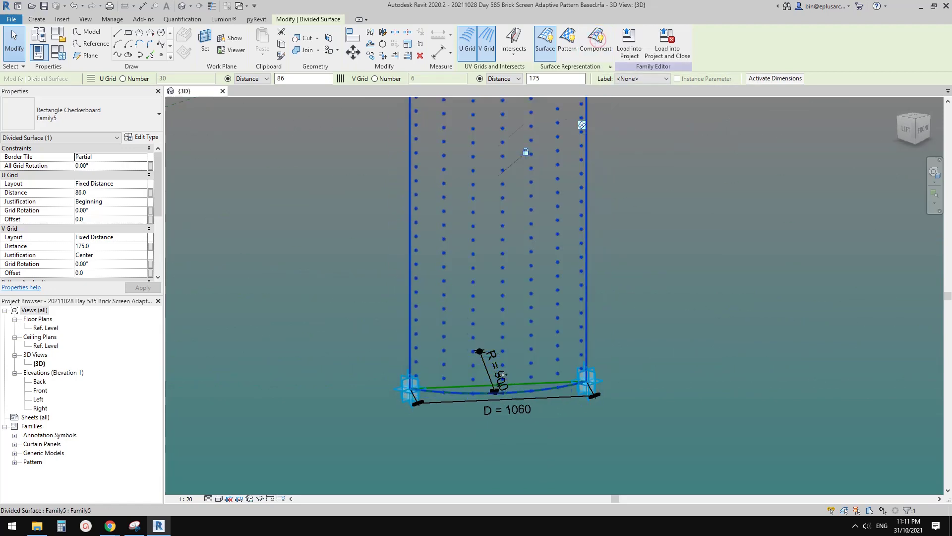
Step: Place a Family3 adaptive component on the nodes of the divided surface's lowest rows, near the middle of the arc
scroll(503, 375, up, 3)
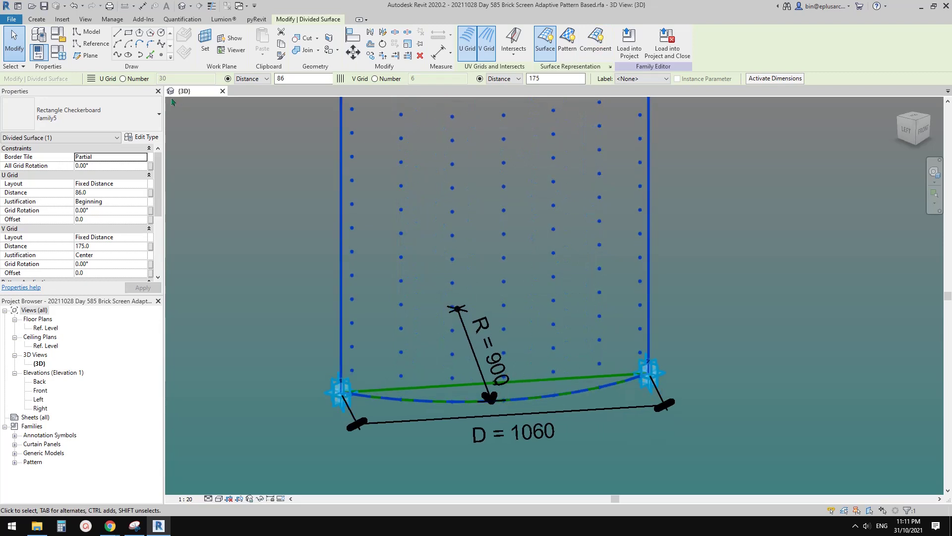
click(36, 19)
click(266, 39)
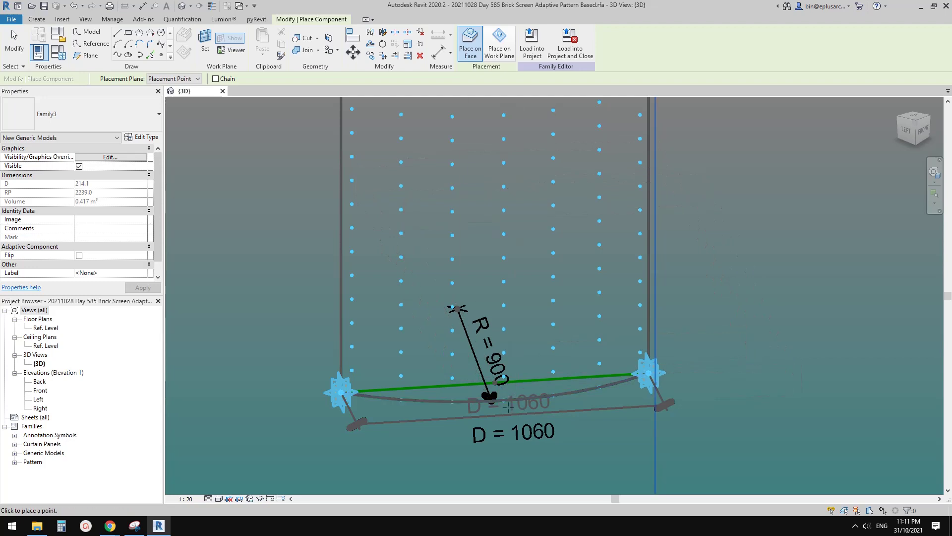
scroll(504, 394, up, 4)
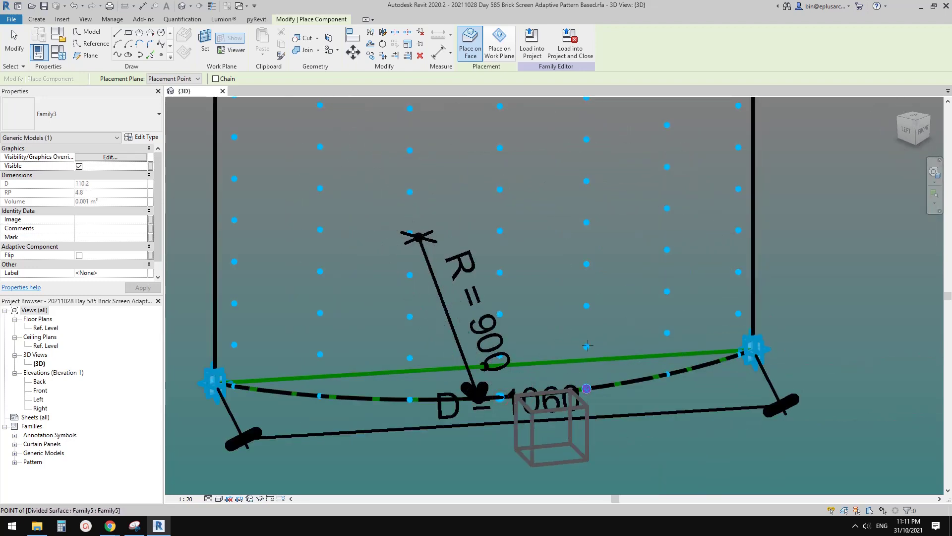
click(587, 347)
click(500, 355)
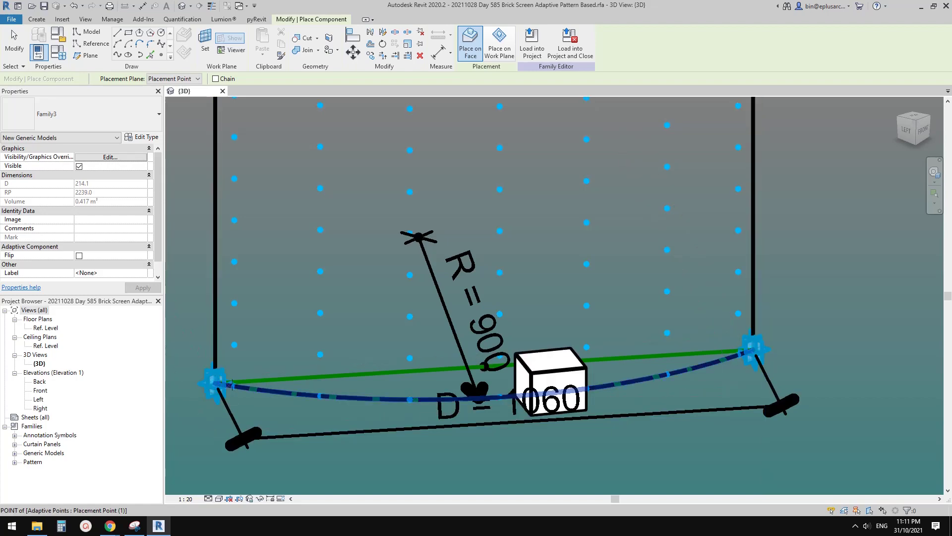
Step: Place three more Family3 components on neighbouring nodes, alternating between the lowest and the next course, and end the placement
scroll(597, 353, down, 2)
shift+middle_drag(597, 354, 623, 349)
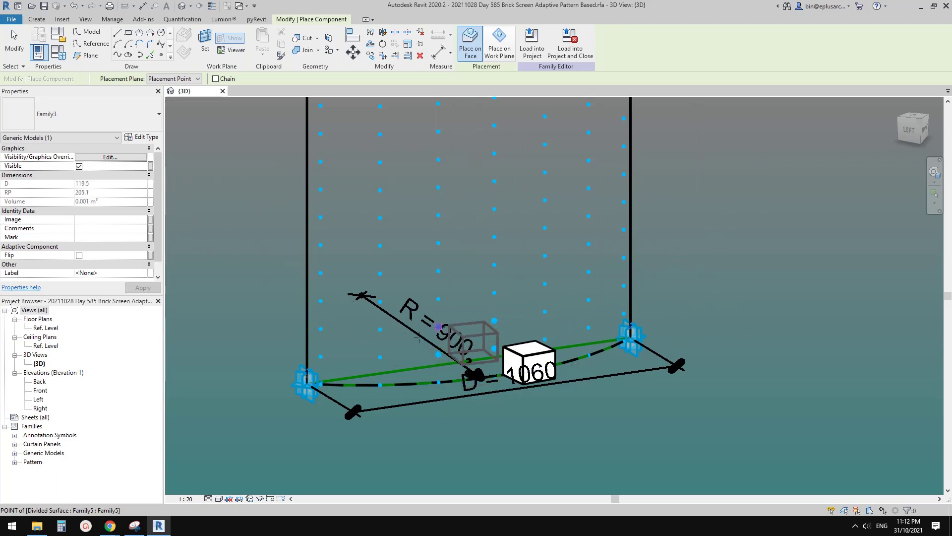
click(307, 383)
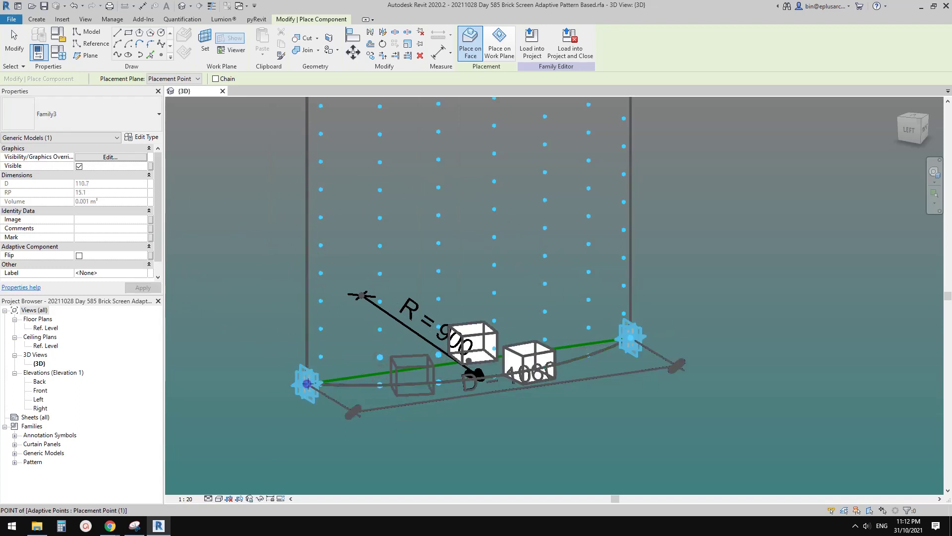
shift+middle_drag(550, 356, 502, 349)
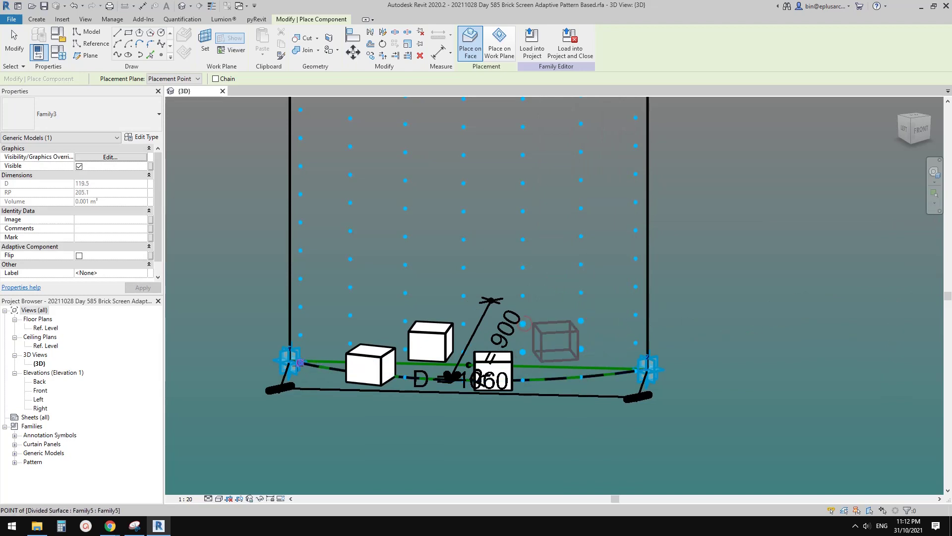
click(290, 361)
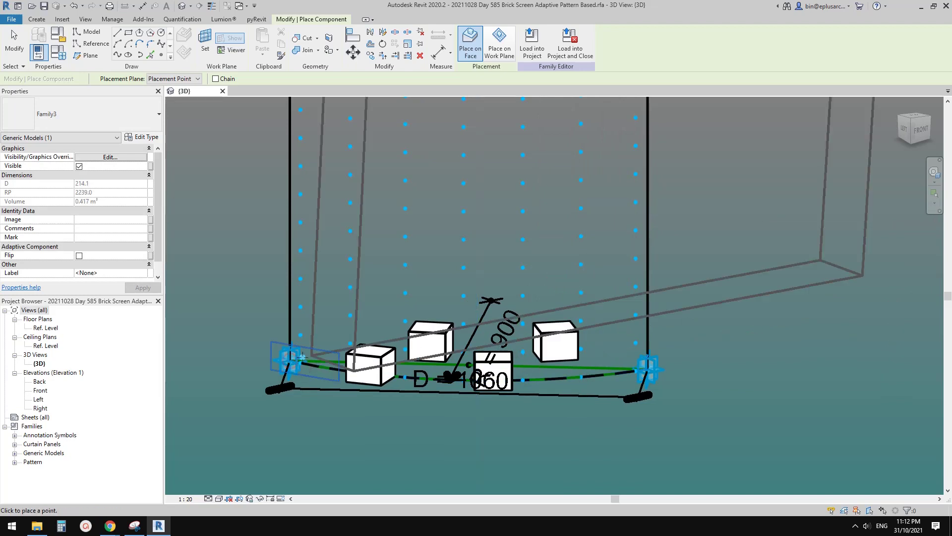
key(Escape)
key(Escape)
Step: Select the four Family3 components and repeat them across the divided surface's nodes
ctrl+click(429, 336)
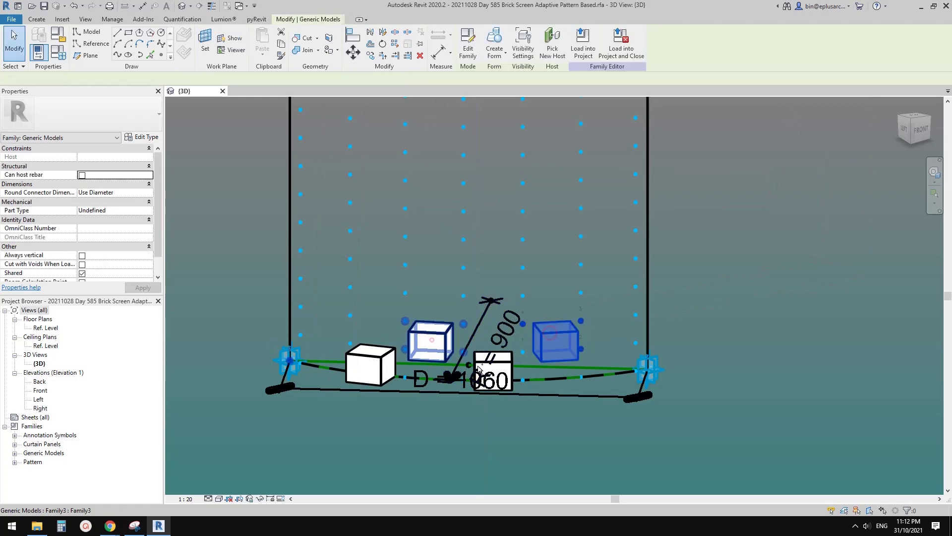
ctrl+click(490, 377)
ctrl+click(372, 359)
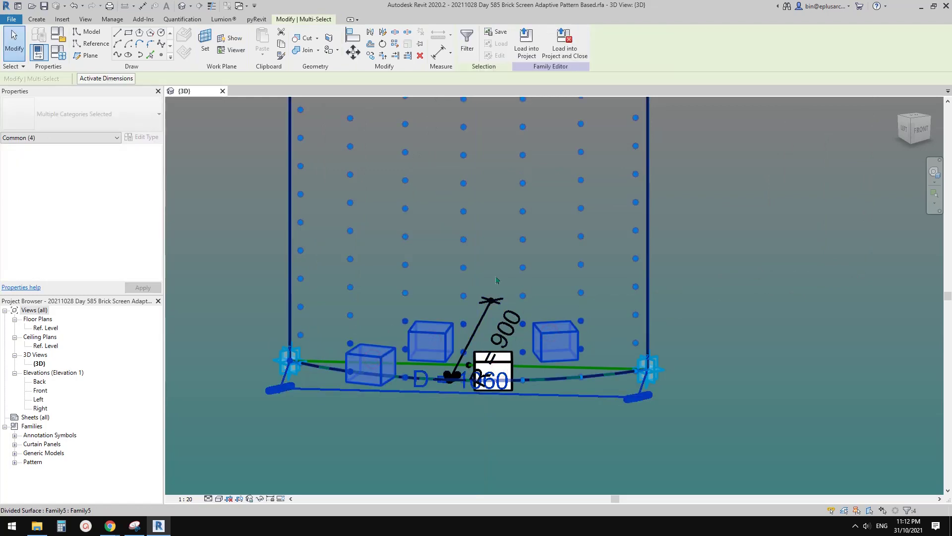
click(562, 333)
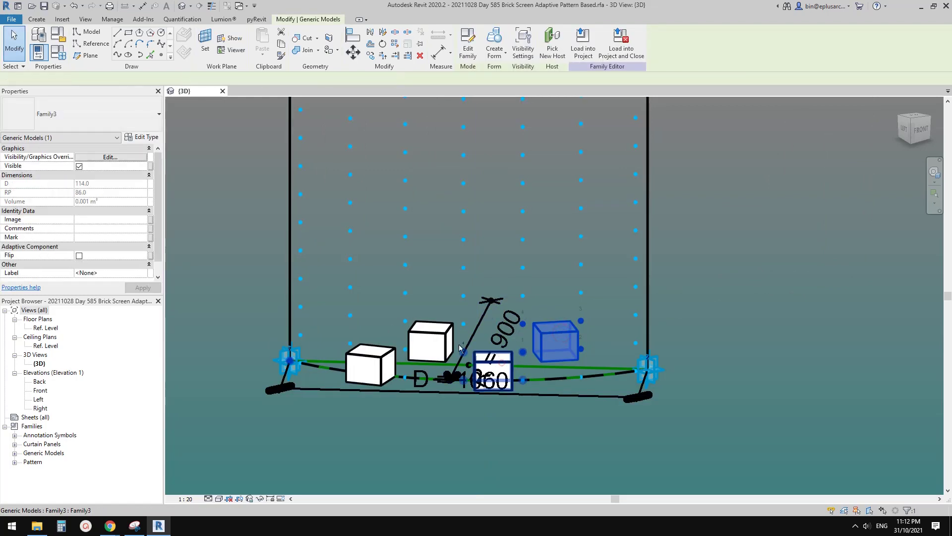
ctrl+click(498, 368)
ctrl+click(430, 341)
ctrl+click(370, 365)
ctrl+click(370, 177)
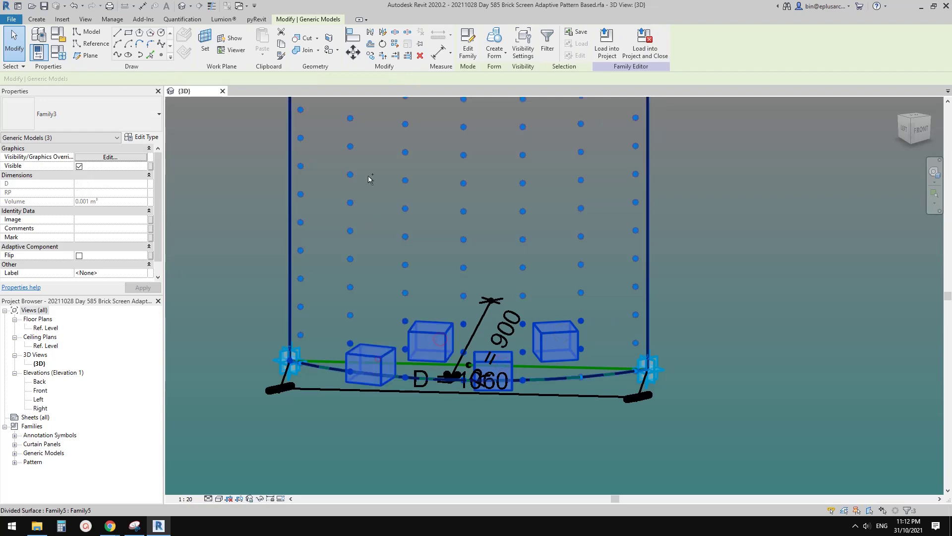
click(395, 43)
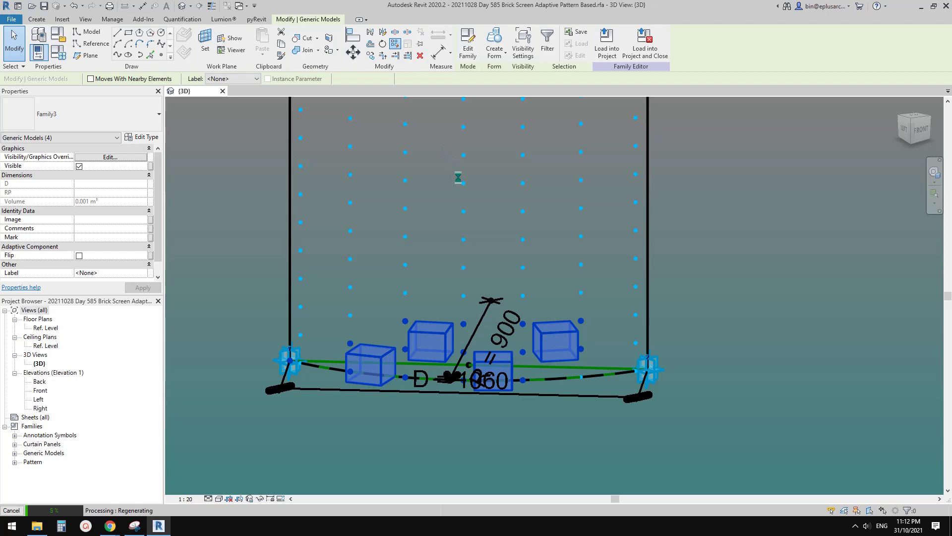
Step: Turn the divided surface's component representation back on and its surface representation off, and clear the selection
scroll(499, 266, down, 2)
shift+middle_drag(500, 266, 575, 280)
middle_drag(545, 203, 486, 399)
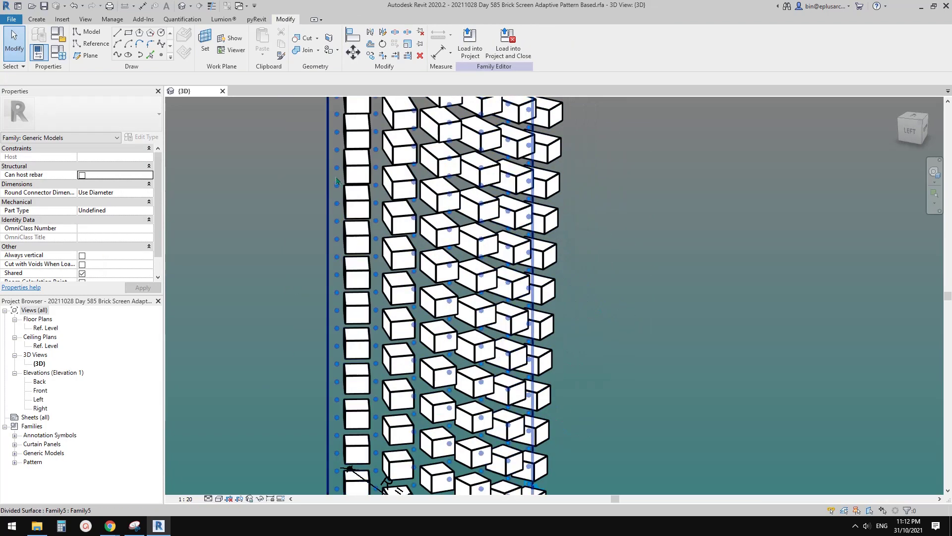
click(337, 181)
shift+middle_drag(447, 213, 426, 212)
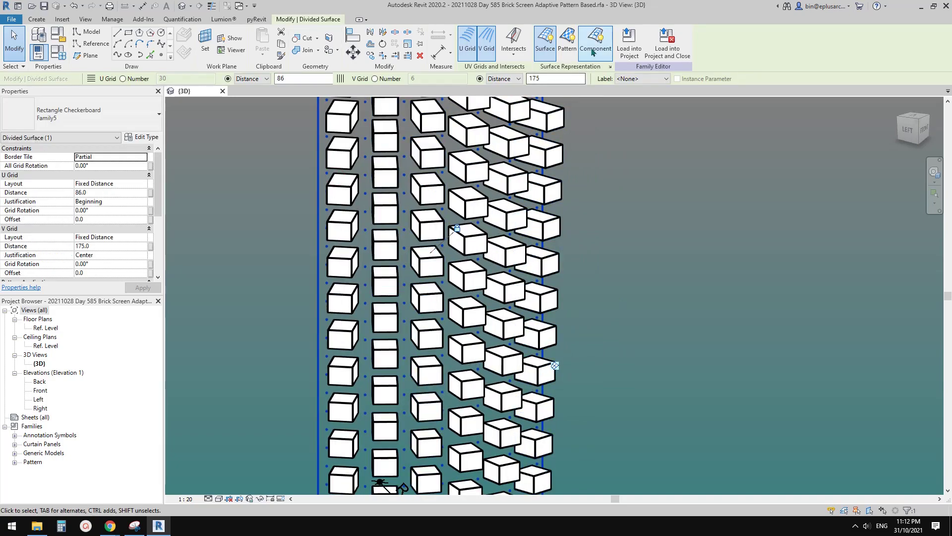
click(592, 51)
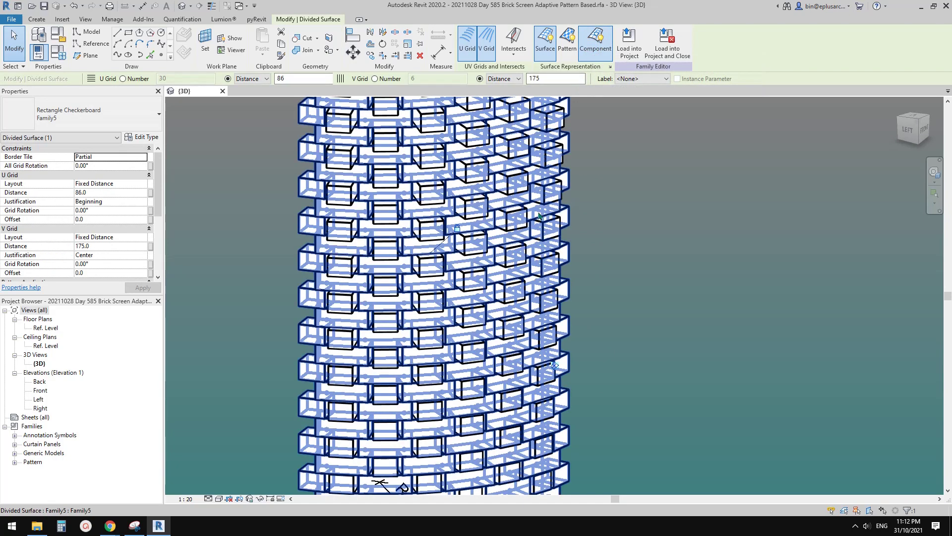
scroll(539, 215, down, 2)
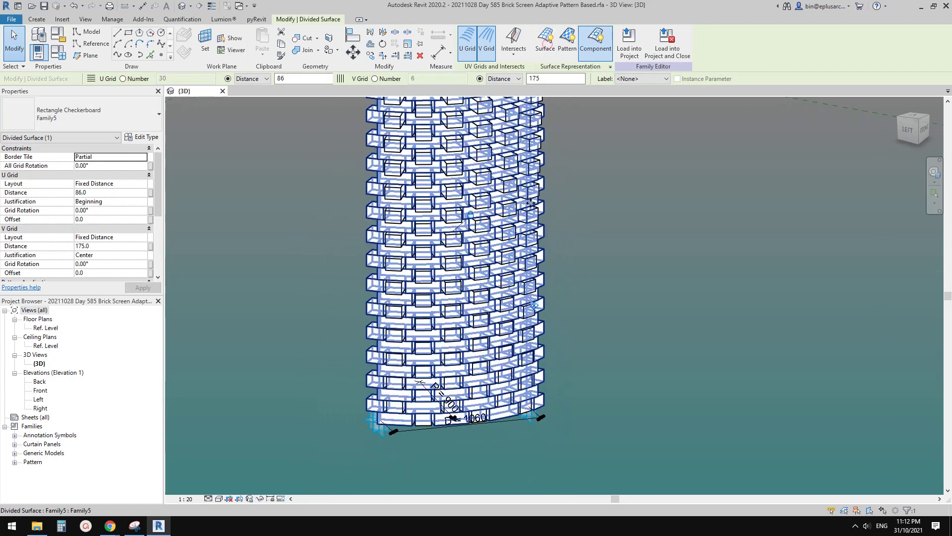
middle_drag(664, 248, 451, 400)
click(652, 258)
Step: Examine the completed curved brick screen from several sides, including its ends and top edge
scroll(629, 278, down, 1)
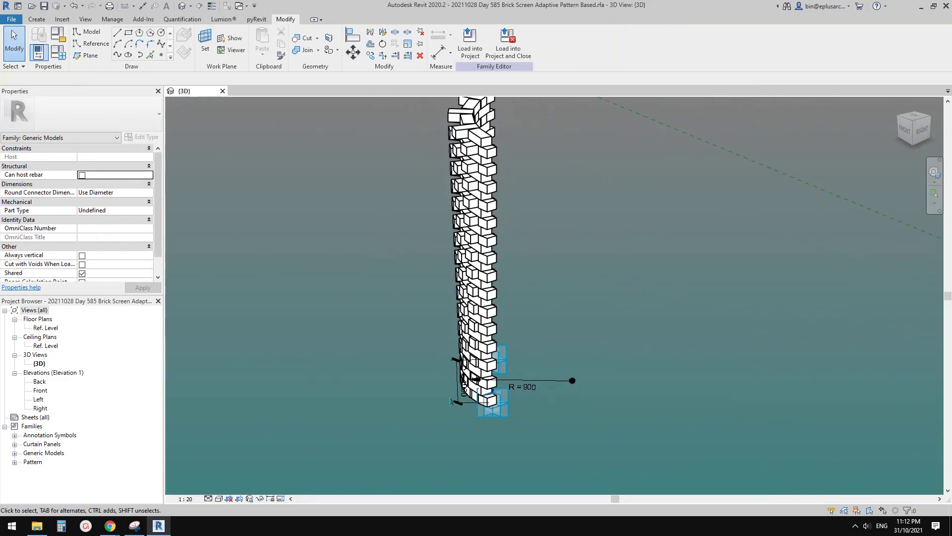
shift+middle_drag(458, 347, 822, 263)
shift+middle_drag(586, 176, 667, 164)
shift+middle_drag(530, 154, 582, 327)
scroll(404, 229, up, 1)
middle_drag(405, 232, 392, 231)
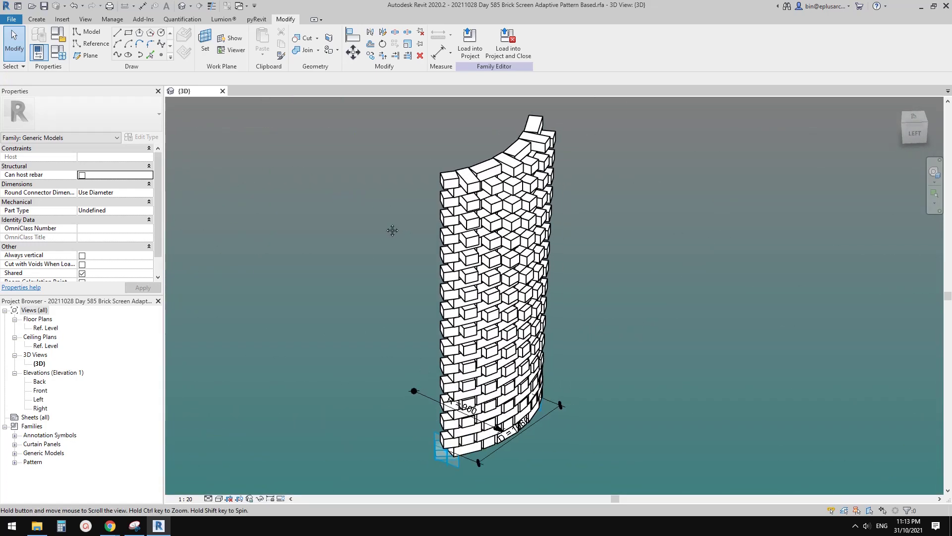
Step: Create a new project, load the brick screen family into it, and go to the project's Ground Floor plan
click(12, 19)
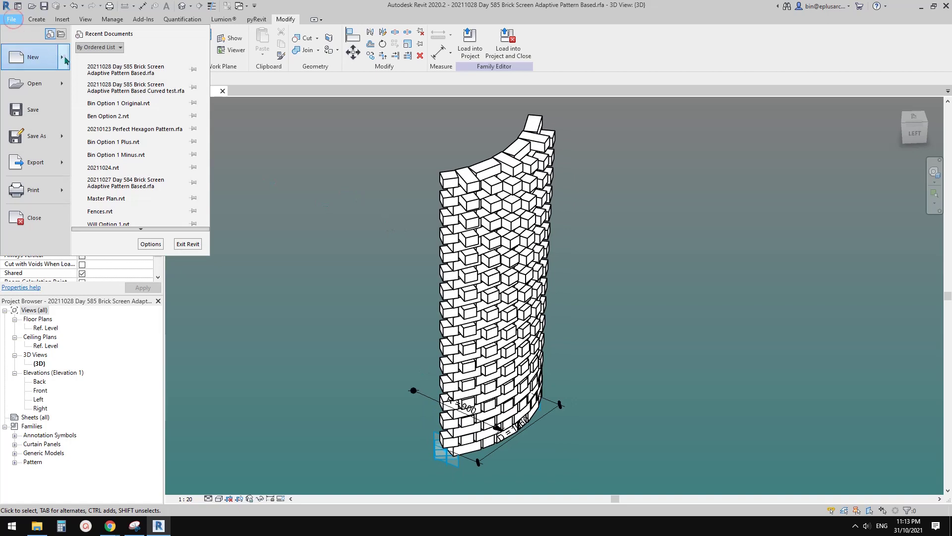
click(94, 62)
click(417, 223)
click(369, 247)
click(404, 277)
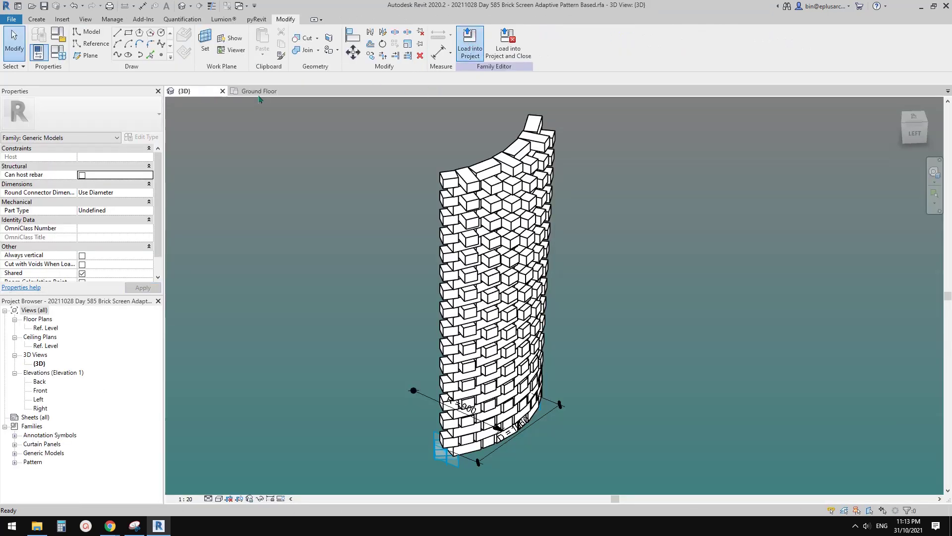
click(270, 93)
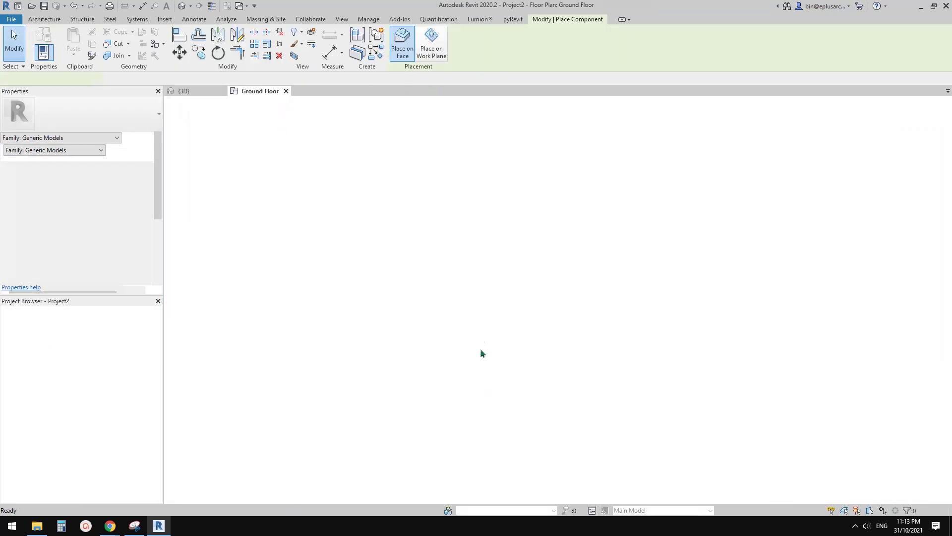
Step: Place the brick screen on the Ground Floor with its two adaptive points, about 1060 mm apart, and end the placement
scroll(529, 310, up, 6)
click(523, 284)
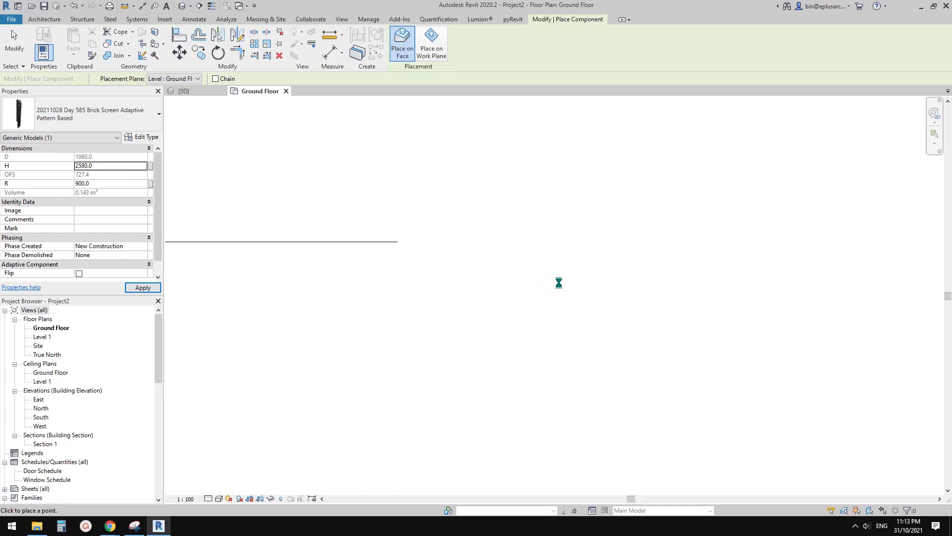
click(566, 282)
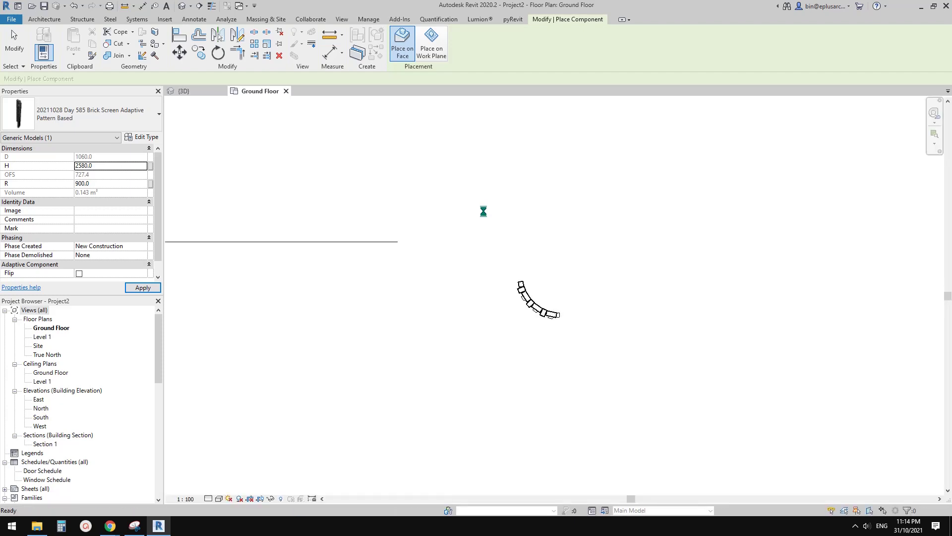
key(Escape)
key(Escape)
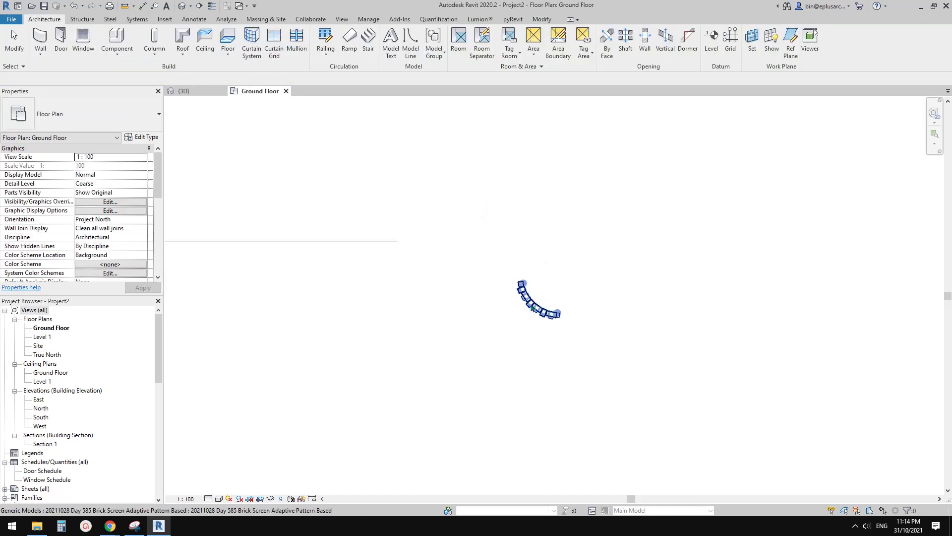
Step: Open the project's default 3D view and bring the placed brick screen into a close-up view
scroll(554, 312, up, 2)
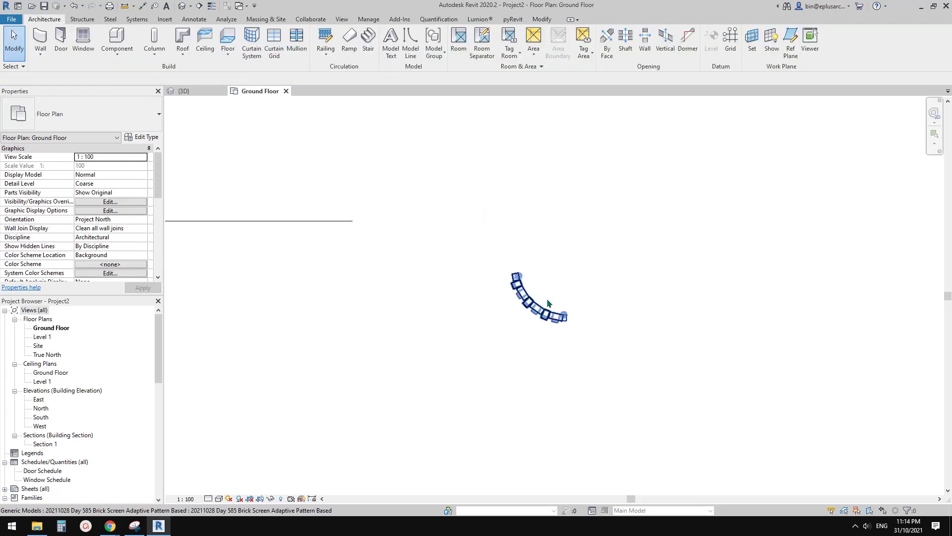
click(182, 6)
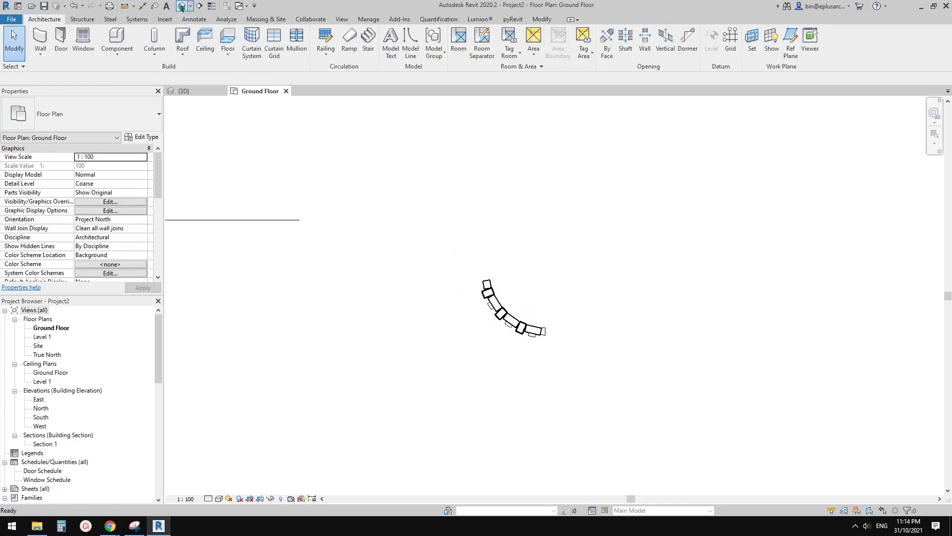
click(507, 280)
shift+middle_drag(507, 281, 640, 288)
click(640, 288)
scroll(639, 297, up, 1)
middle_drag(632, 332, 612, 258)
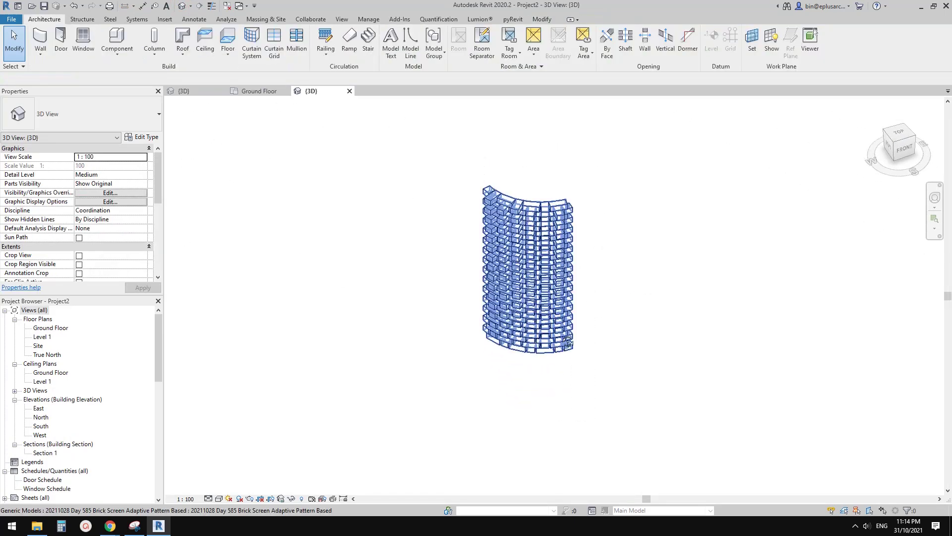
Step: Move the brick screen's end adaptive point outward to widen its span D to about 1429 mm, and clear the selection
click(508, 325)
scroll(477, 379, down, 1)
middle_drag(473, 376, 437, 375)
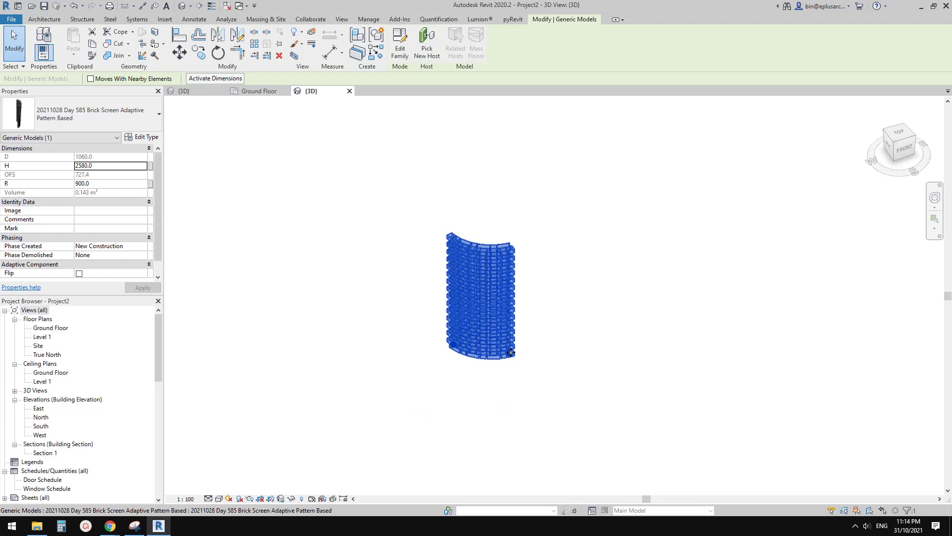
click(510, 352)
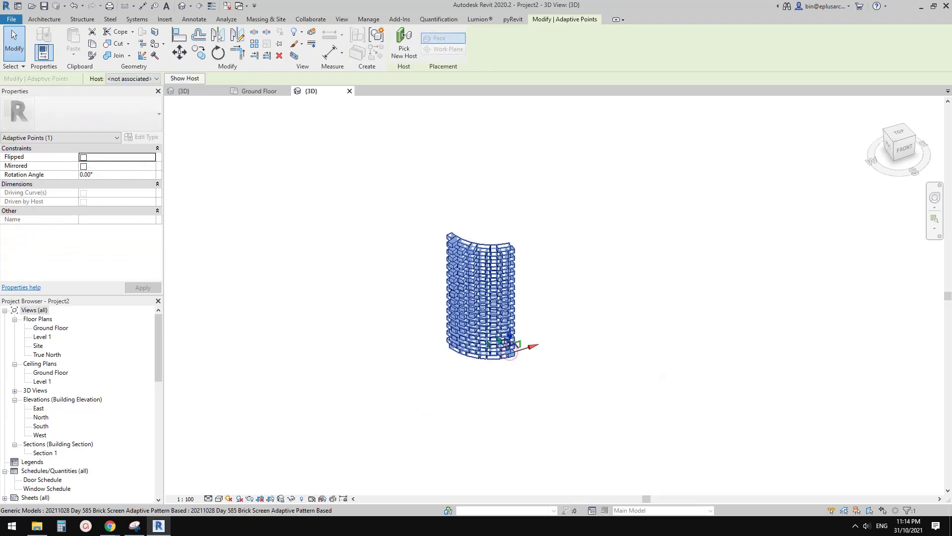
shift+middle_drag(516, 356, 453, 374)
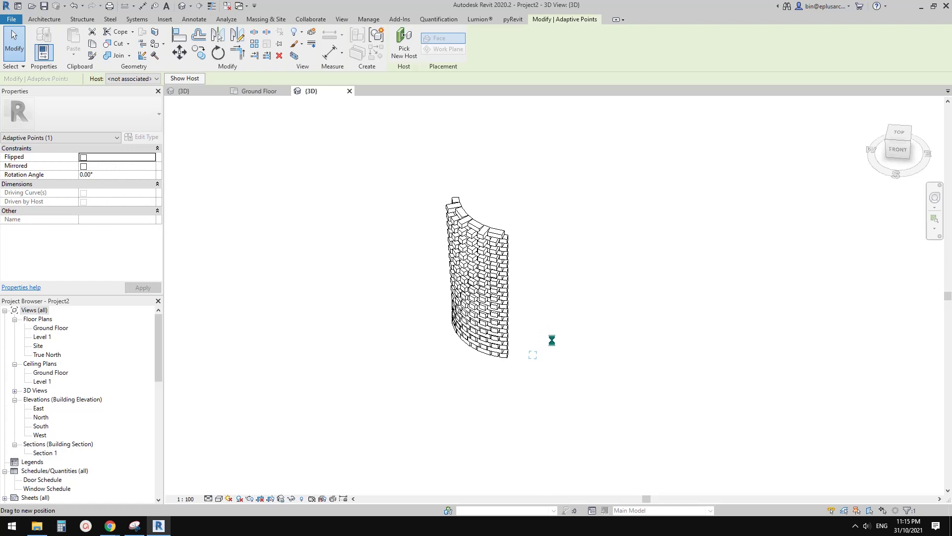
click(565, 341)
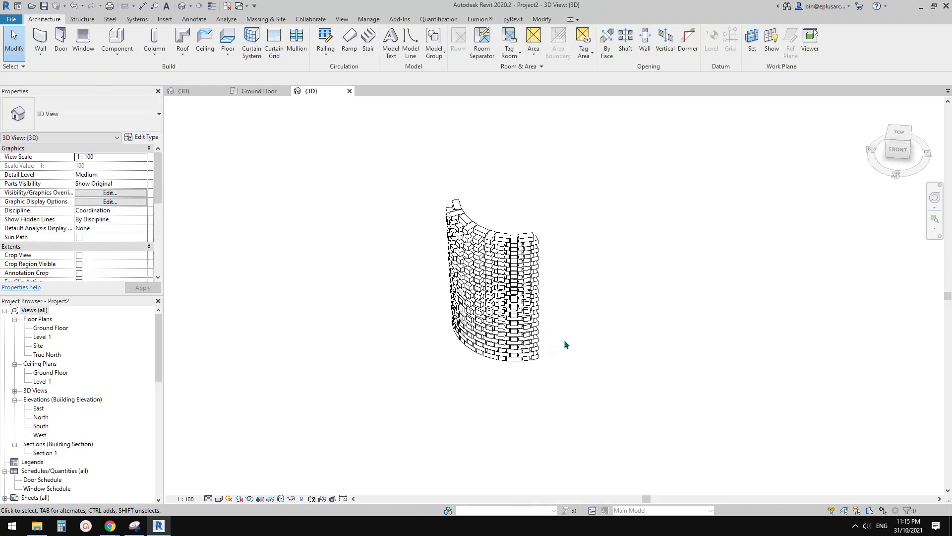
Step: Examine the widened brick screen from several sides, including its top edge and front face
click(521, 313)
scroll(516, 349, up, 4)
shift+middle_drag(516, 349, 619, 288)
click(741, 433)
middle_drag(750, 434, 654, 415)
click(640, 337)
shift+middle_drag(638, 360, 452, 281)
click(614, 352)
middle_drag(691, 351, 561, 391)
Step: Set the brick screen's height H to 1032 mm and clear the selection
click(463, 316)
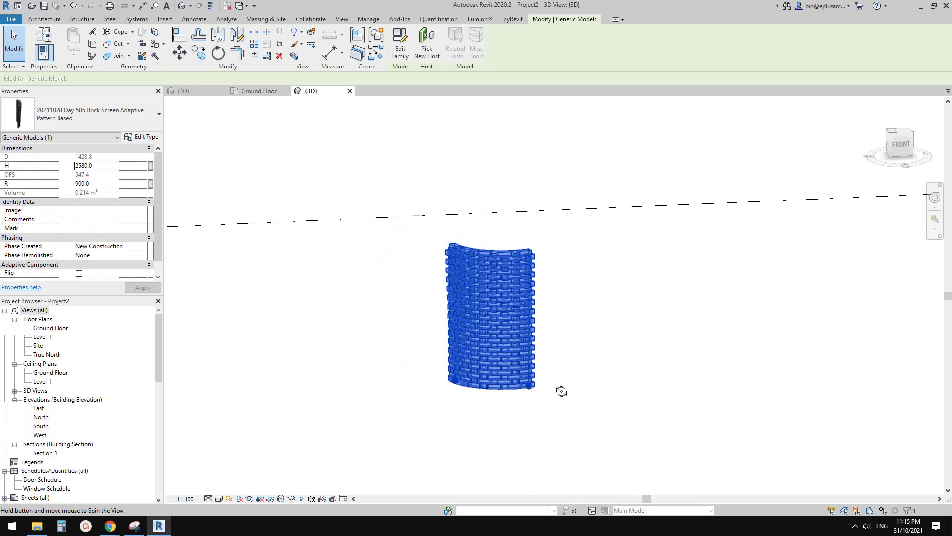
scroll(461, 372, up, 5)
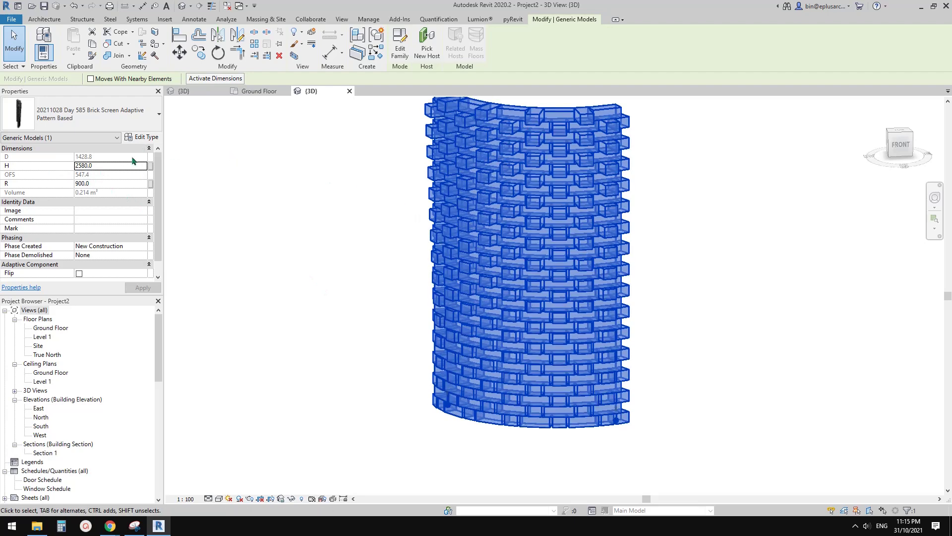
click(106, 165)
text(120)
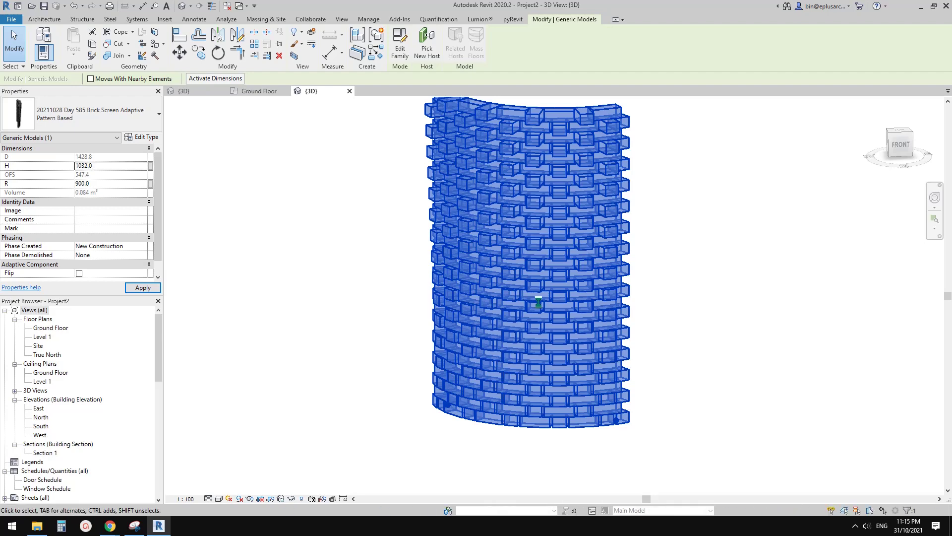
shift+middle_drag(577, 363, 499, 297)
key(Escape)
scroll(449, 362, up, 2)
Step: Set the brick screen's radius R to 1500 mm and clear the selection
click(496, 299)
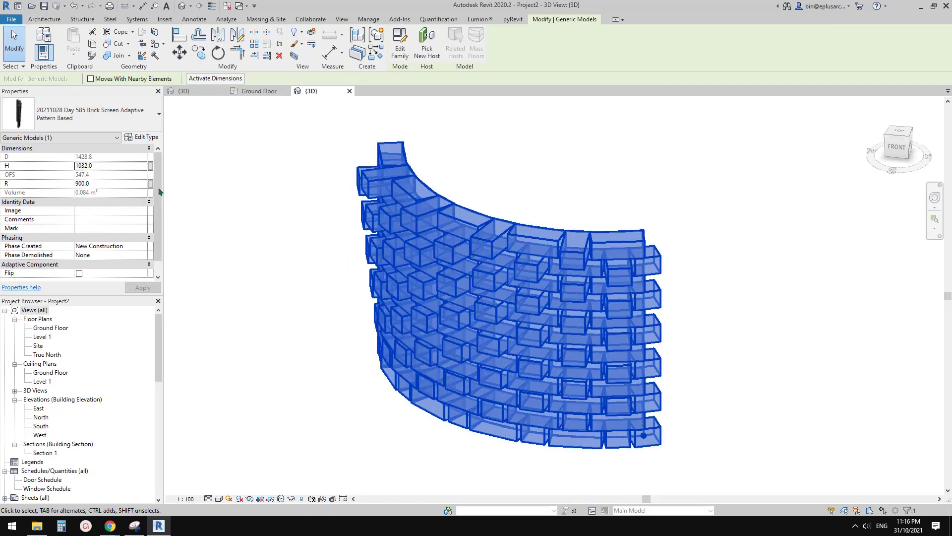
double_click(109, 183)
text(1500)
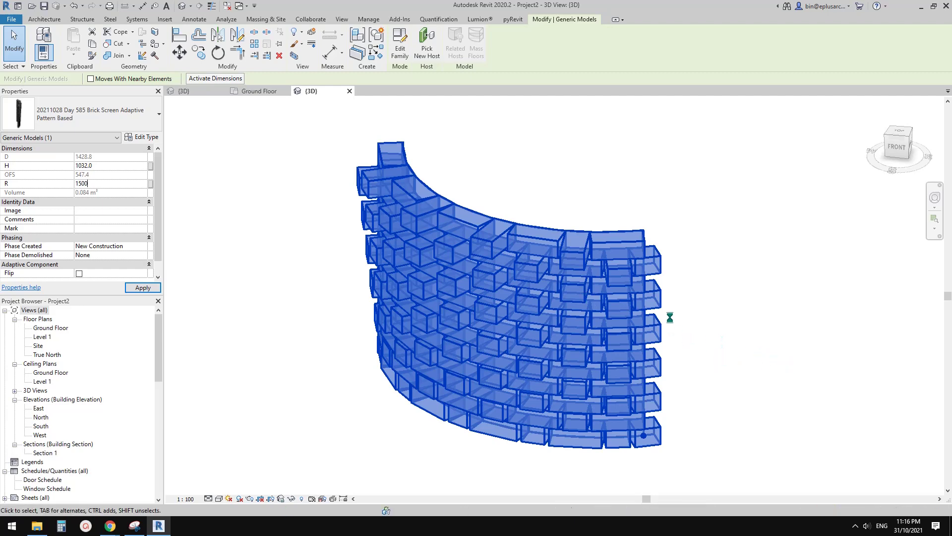
click(807, 308)
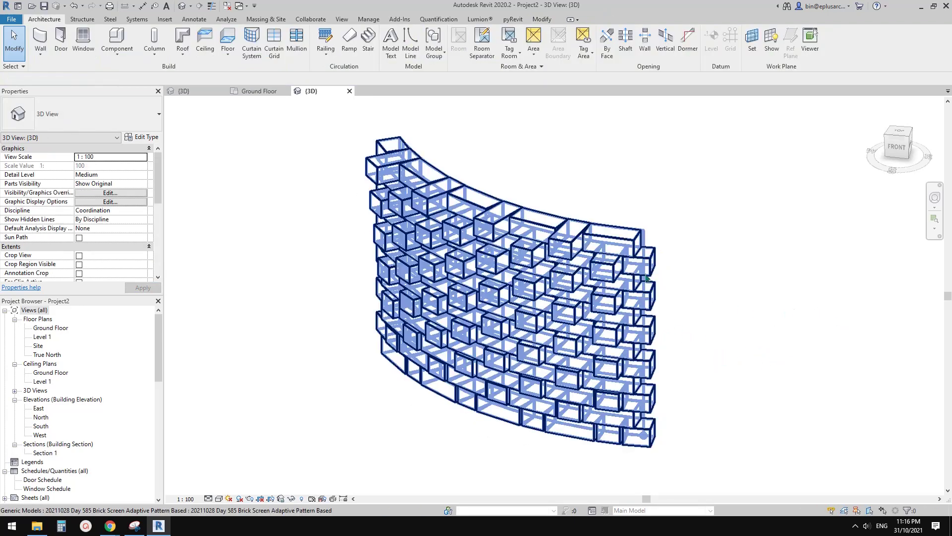
Step: Examine the flatter, lower brick screen in the project from its front, ends and back
click(647, 278)
shift+middle_drag(724, 308, 791, 316)
middle_drag(601, 277, 380, 244)
scroll(381, 244, down, 1)
shift+middle_drag(380, 244, 517, 373)
scroll(605, 301, up, 3)
key(Escape)
click(567, 288)
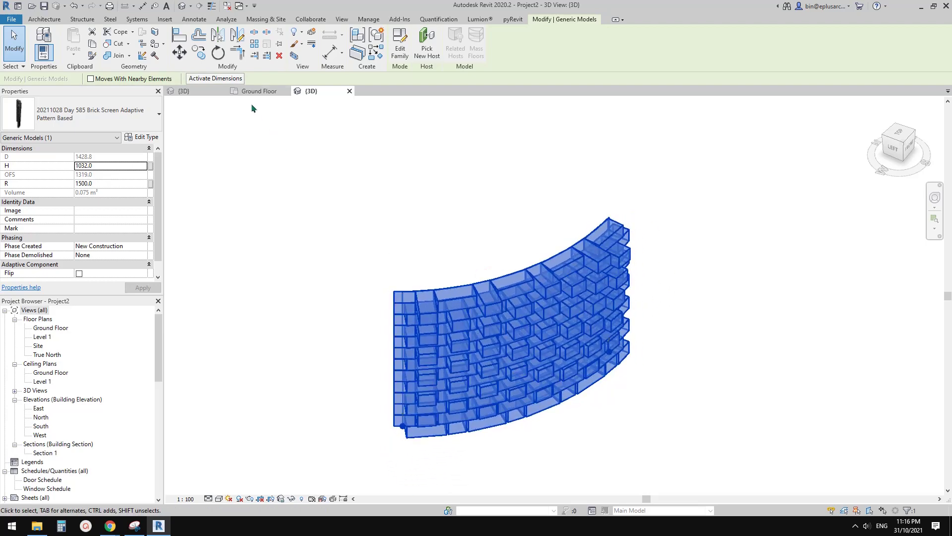
Step: Check the original model in the family's 3D view, return to the project, and inspect the resized screen's brick pattern up close
click(206, 89)
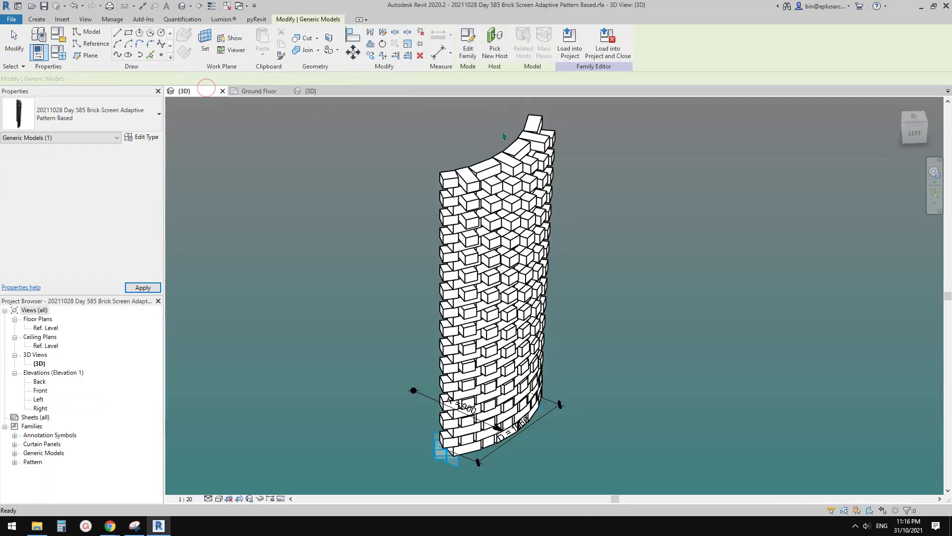
click(323, 90)
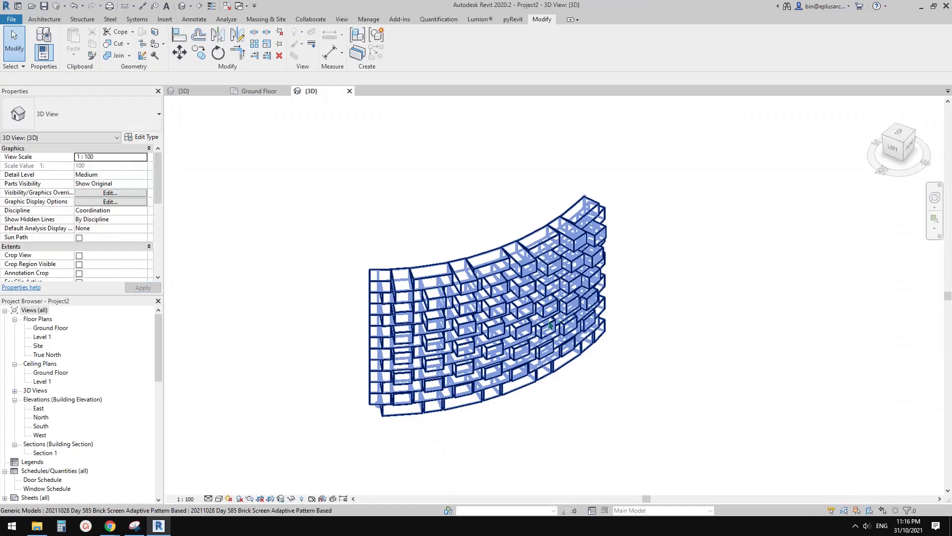
scroll(496, 267, up, 2)
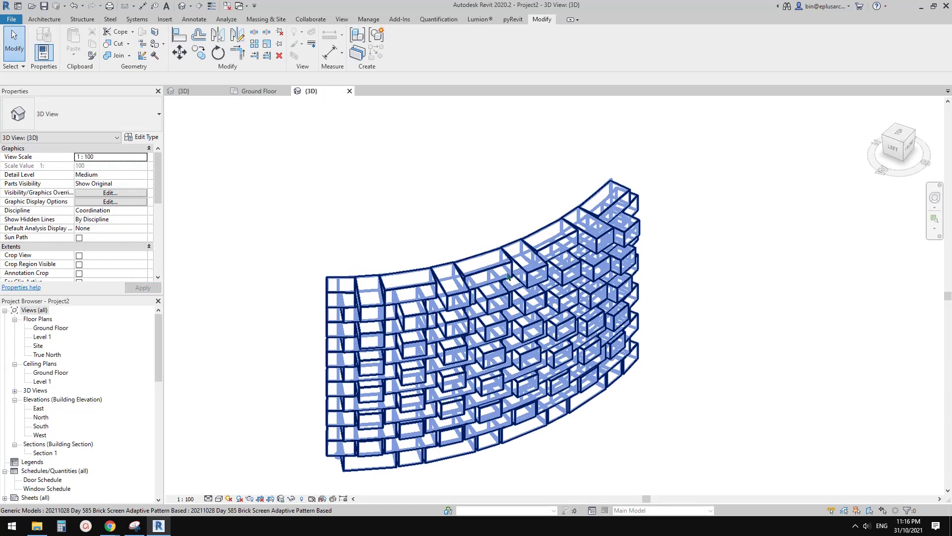
scroll(556, 335, down, 2)
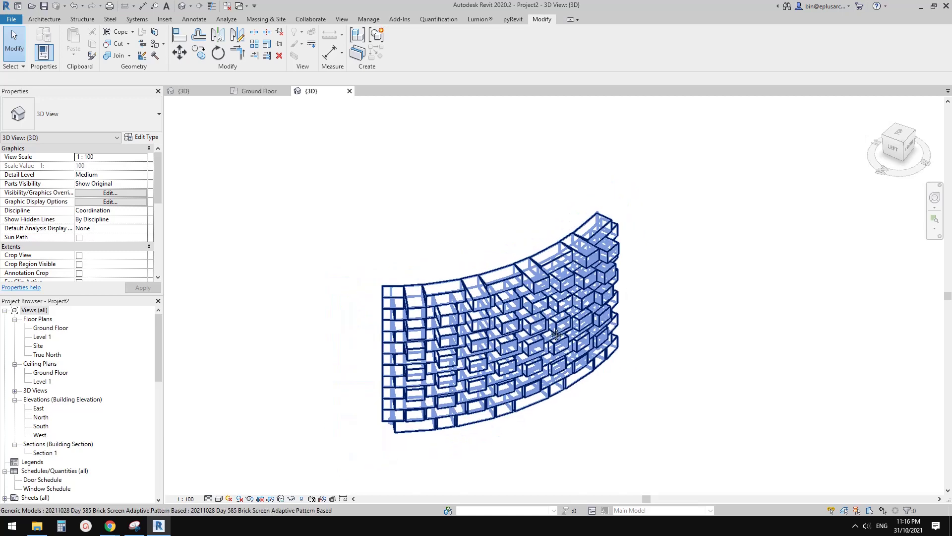
click(502, 290)
shift+middle_drag(501, 290, 521, 323)
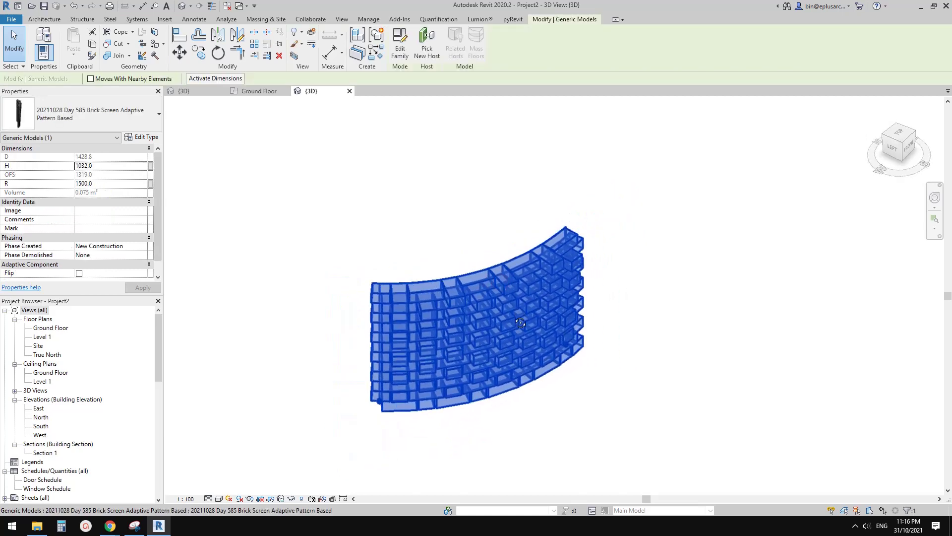
scroll(607, 334, up, 3)
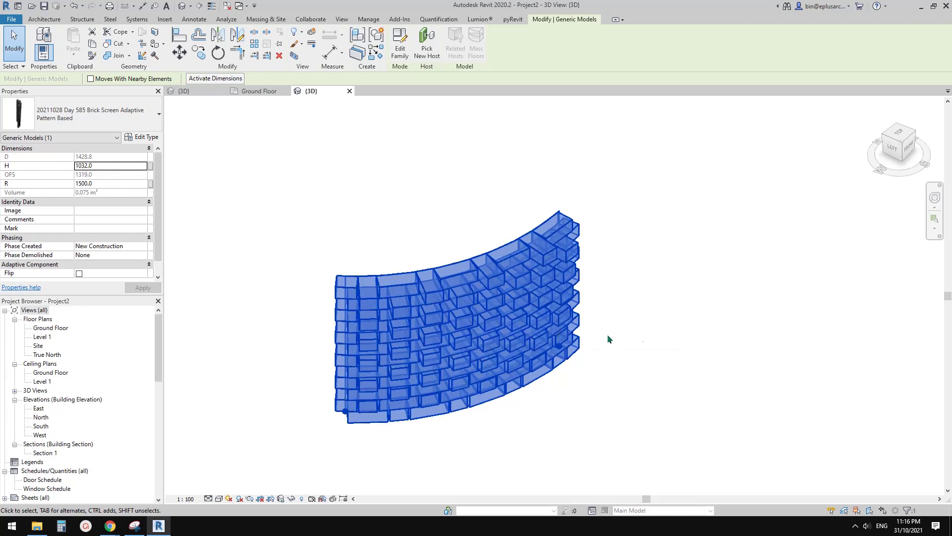
click(674, 308)
middle_drag(673, 308, 694, 310)
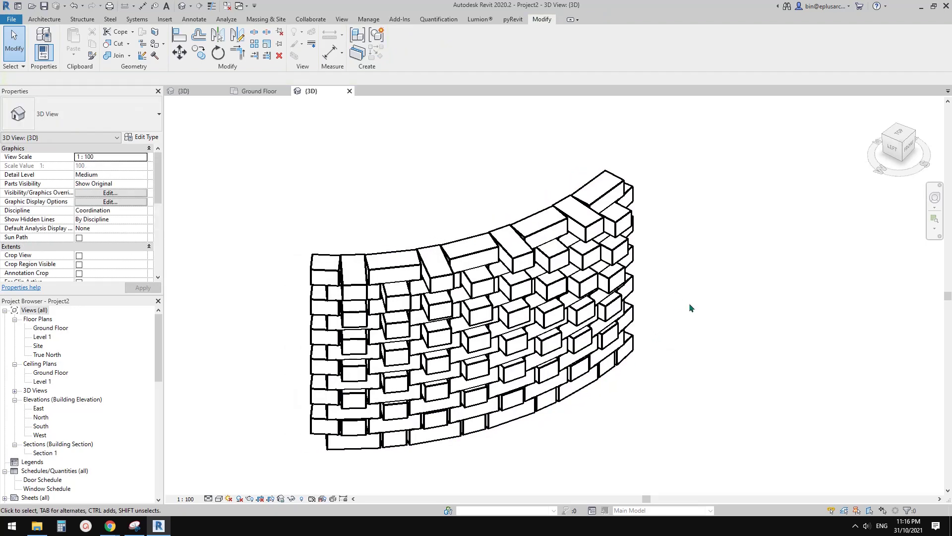